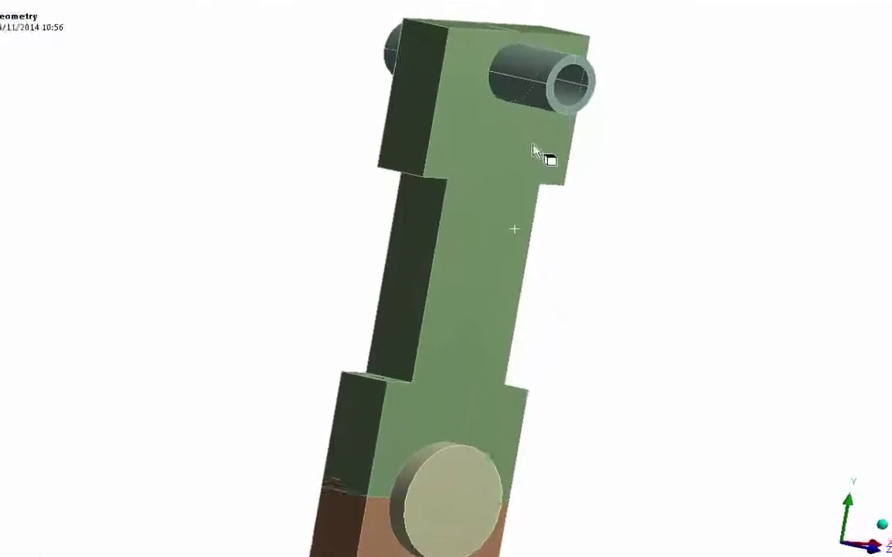
Review the frictional contacts between the conrod, pin, bearing, cap and screws one by one.
{"action": "left_click", "coordinate": [557, 136]}
{"action": "right_click", "coordinate": [479, 166]}
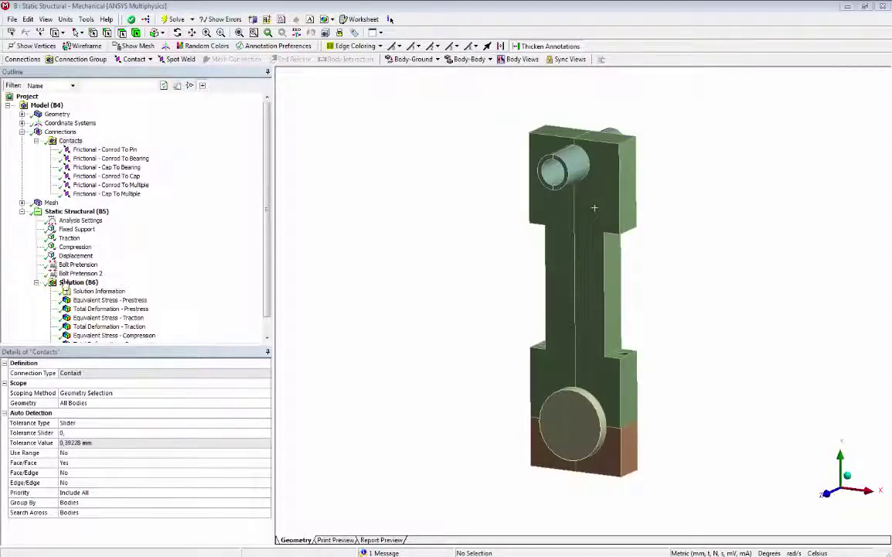
{"action": "left_click", "coordinate": [108, 150]}
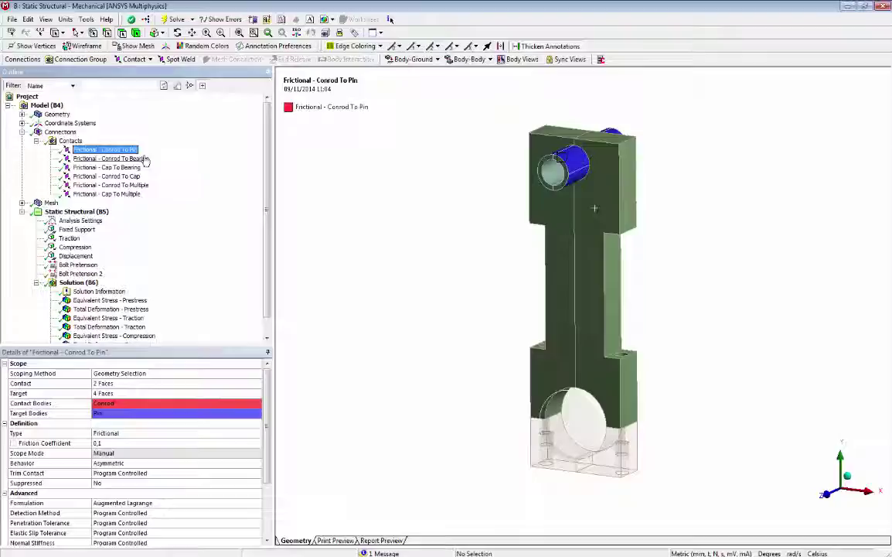
{"action": "left_click", "coordinate": [130, 158]}
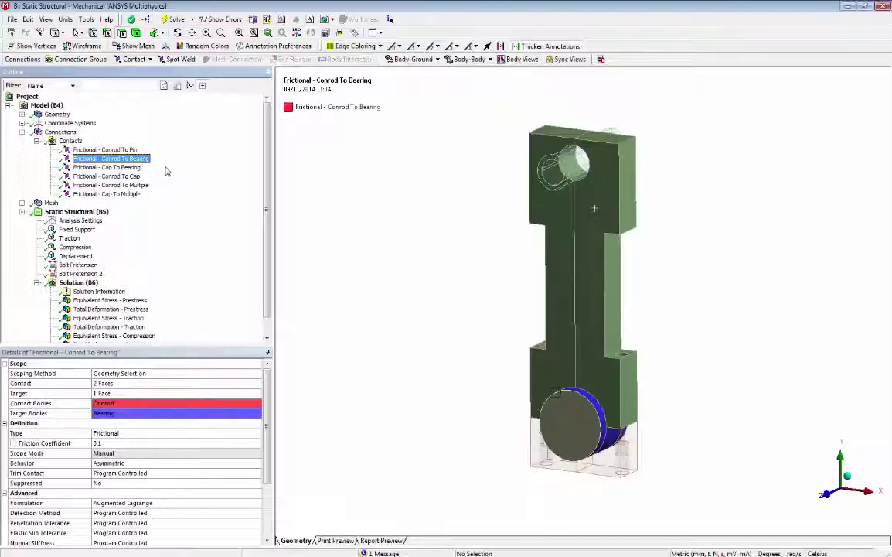
{"action": "left_click", "coordinate": [164, 167]}
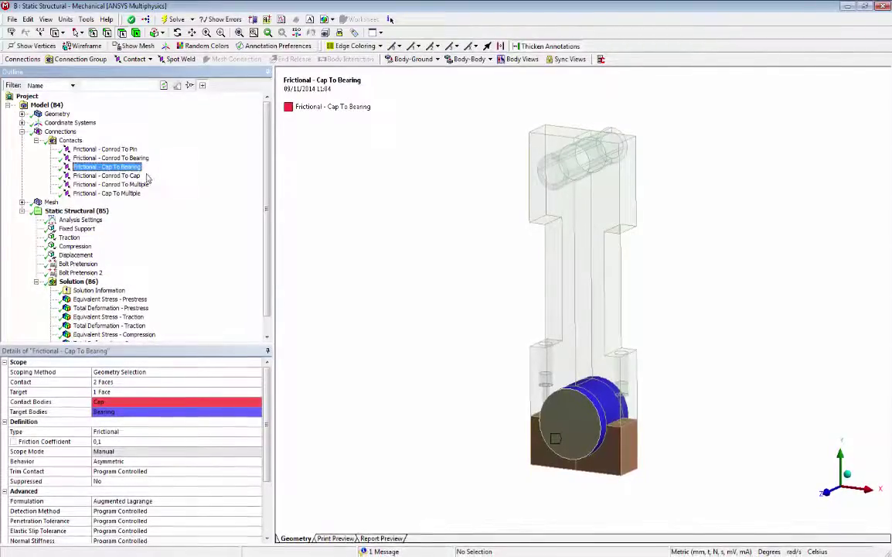
{"action": "left_click", "coordinate": [136, 176]}
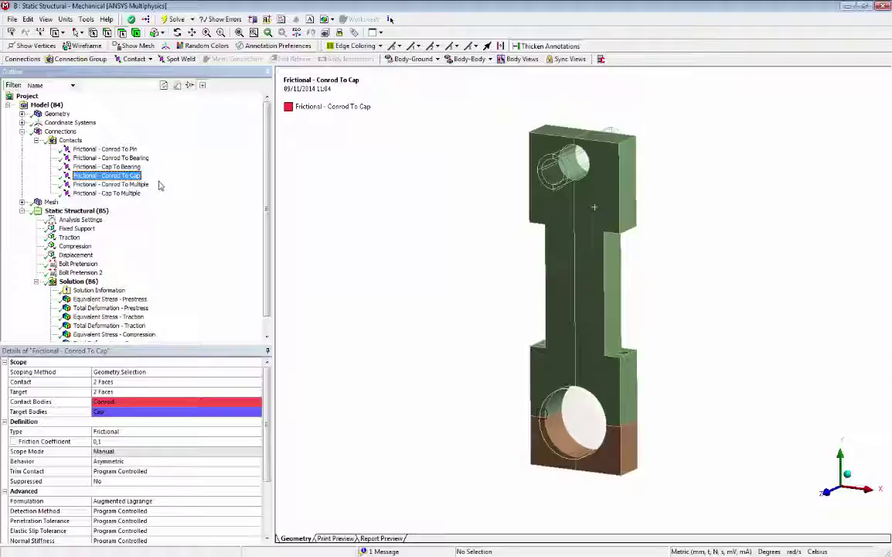
{"action": "left_click", "coordinate": [144, 186]}
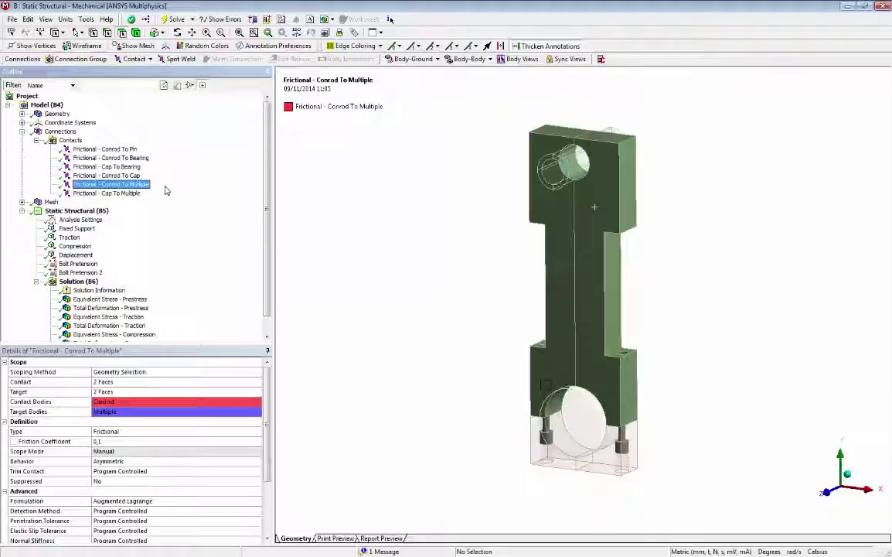
{"action": "left_click", "coordinate": [131, 193]}
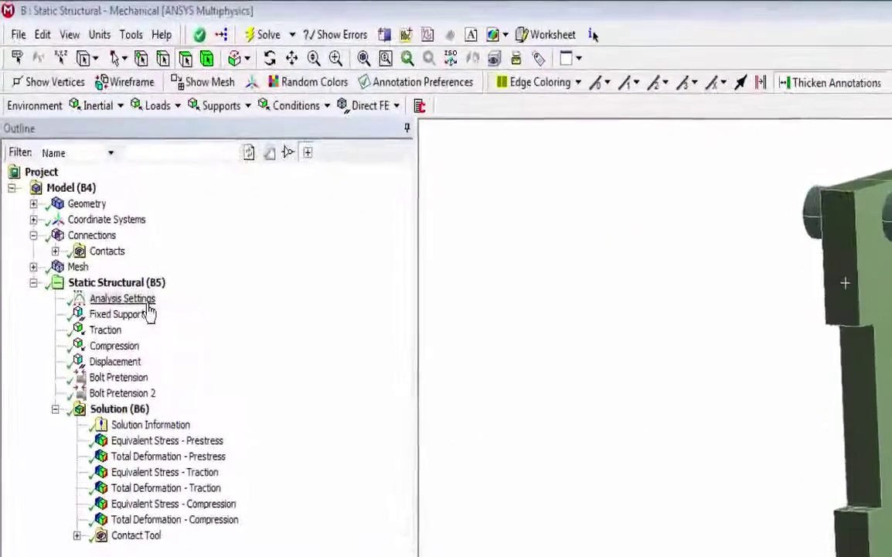
Inspect the fixed support on the bearing faces and both bolt pretension loads of the static structural analysis.
{"action": "left_click", "coordinate": [88, 177]}
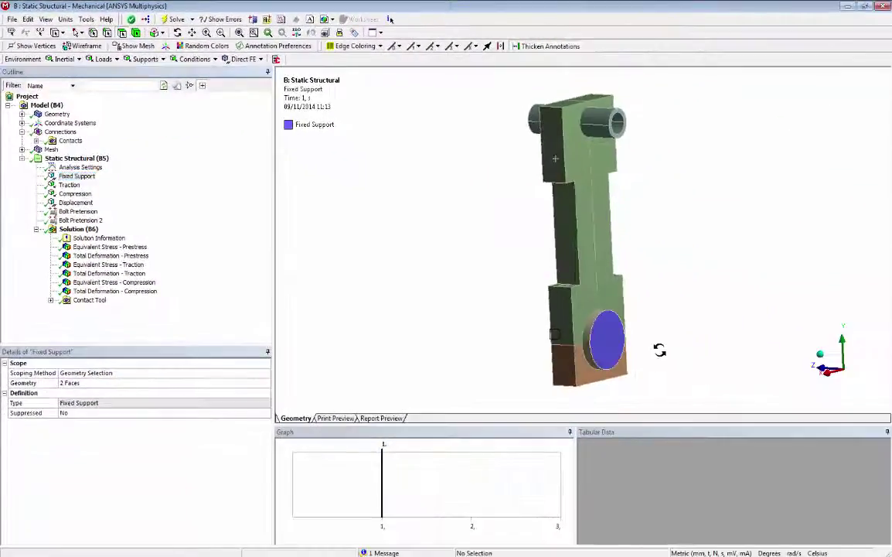
{"action": "left_click_drag", "start_coordinate": [659, 351], "coordinate": [467, 317]}
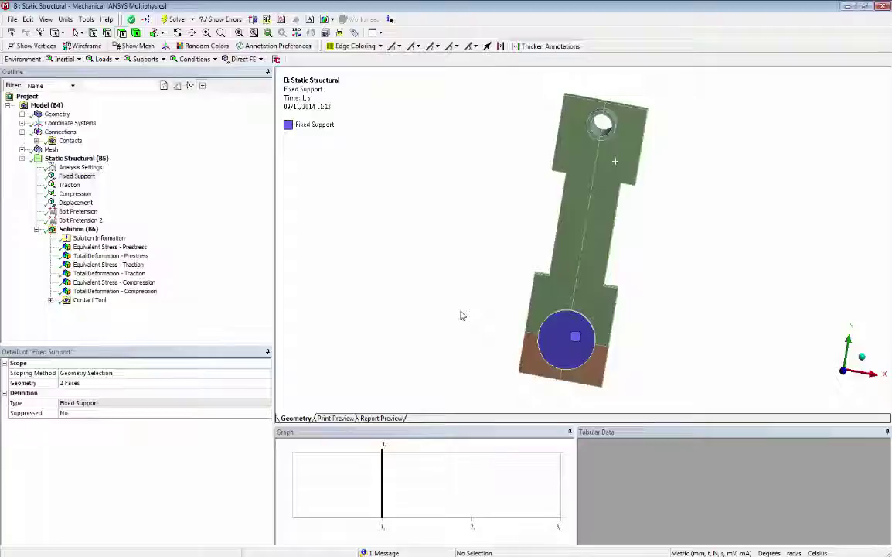
{"action": "left_click", "coordinate": [78, 211]}
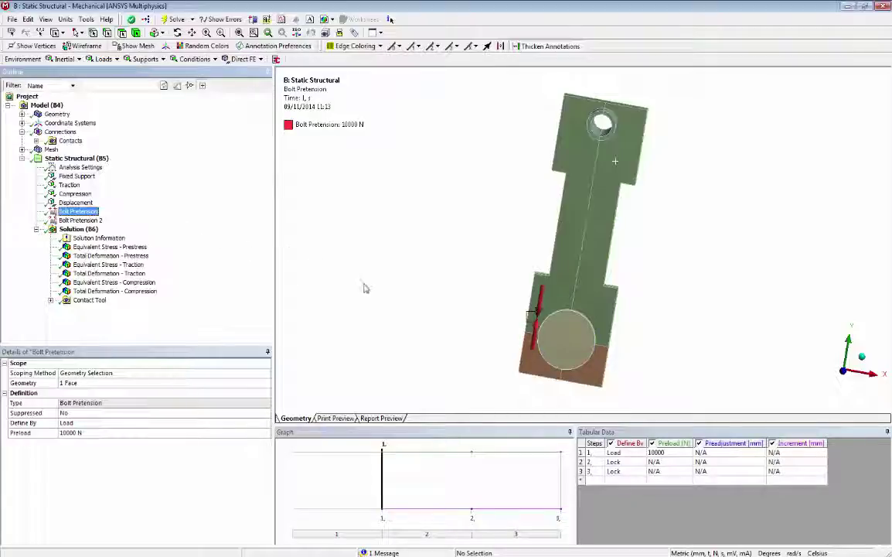
{"action": "middle_click_drag", "start_coordinate": [365, 288], "coordinate": [462, 306]}
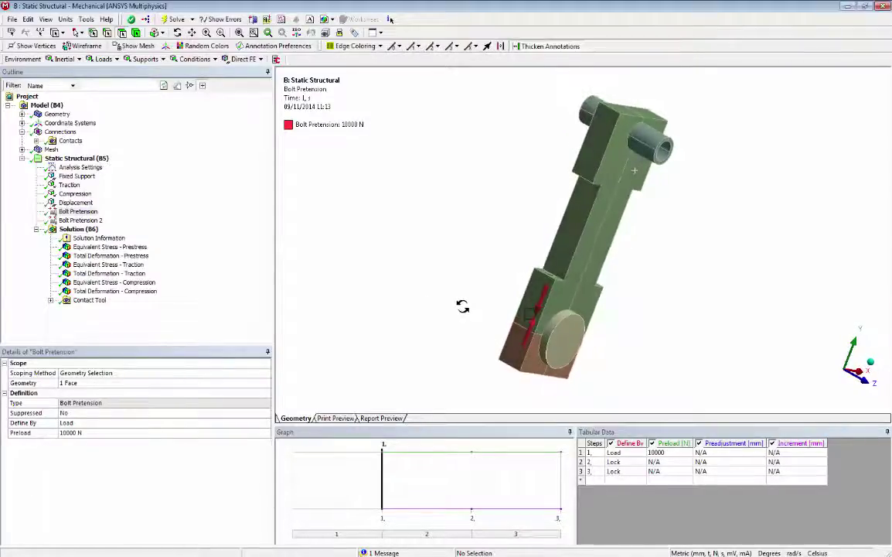
{"action": "left_click", "coordinate": [80, 220]}
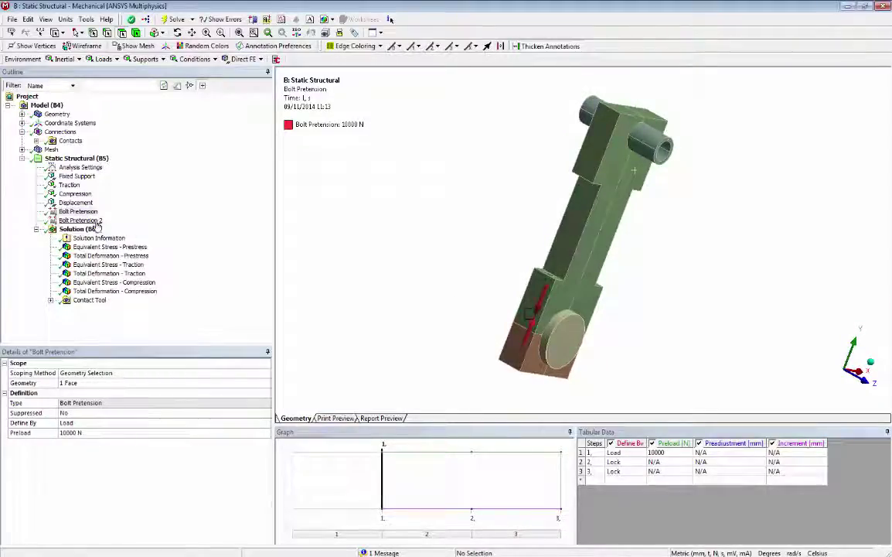
{"action": "middle_click_drag", "start_coordinate": [694, 326], "coordinate": [494, 288]}
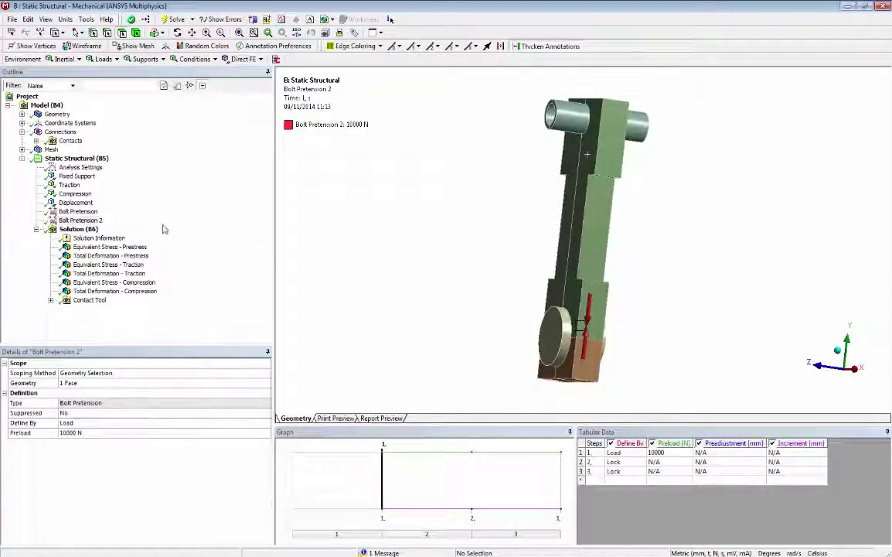
Examine the traction and compression forces applied to the pin.
{"action": "left_click", "coordinate": [70, 185]}
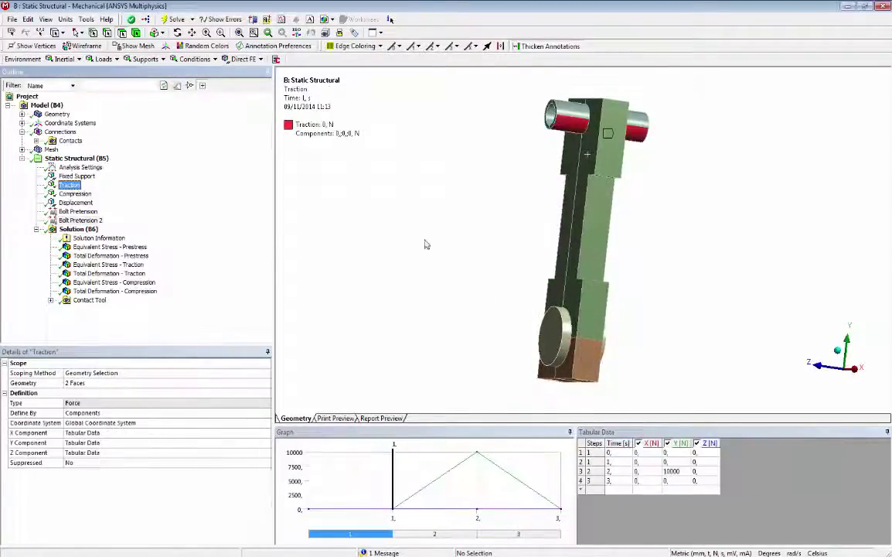
{"action": "middle_click_drag", "start_coordinate": [422, 267], "coordinate": [498, 243]}
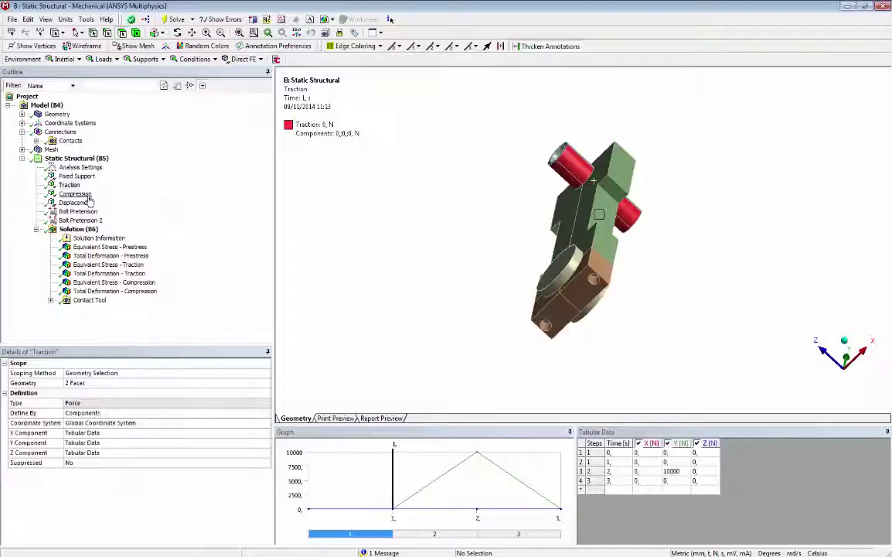
{"action": "left_click", "coordinate": [77, 195]}
{"action": "middle_click_drag", "start_coordinate": [456, 157], "coordinate": [501, 260]}
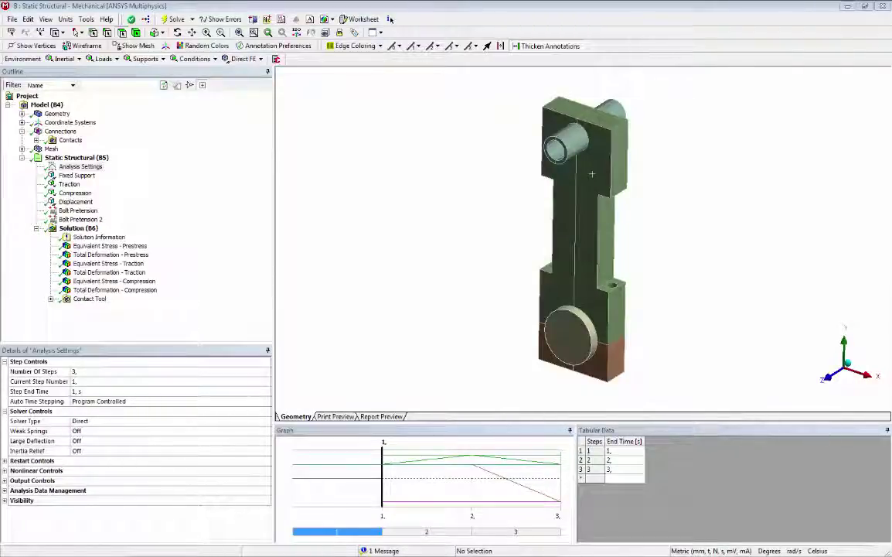
Review how the bolt pretensions, traction and compression are distributed over the three load steps.
{"action": "left_click", "coordinate": [77, 211]}
{"action": "middle_click_drag", "start_coordinate": [348, 321], "coordinate": [466, 335]}
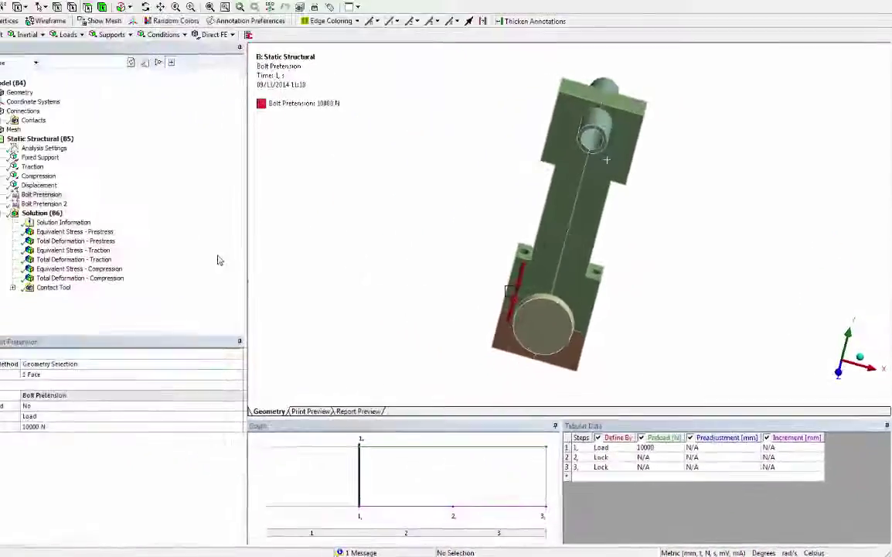
{"action": "left_click", "coordinate": [91, 220]}
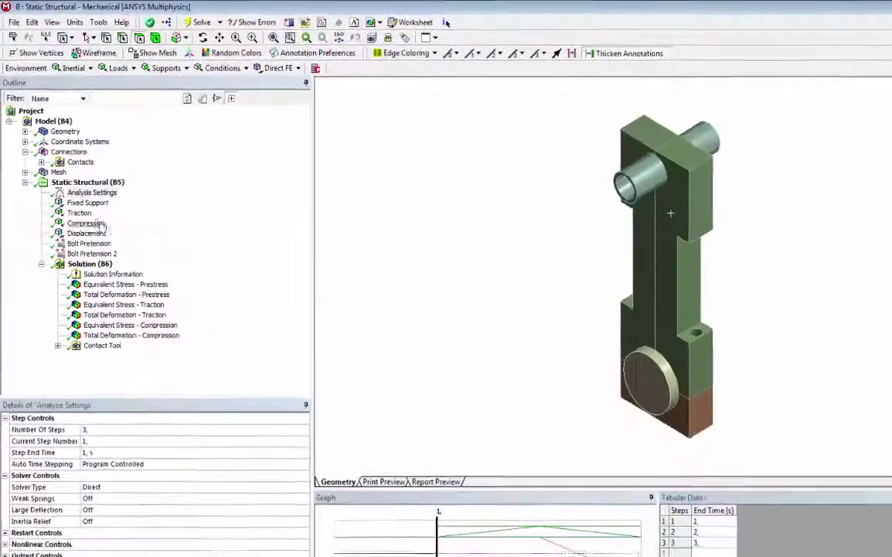
{"action": "left_click", "coordinate": [70, 185]}
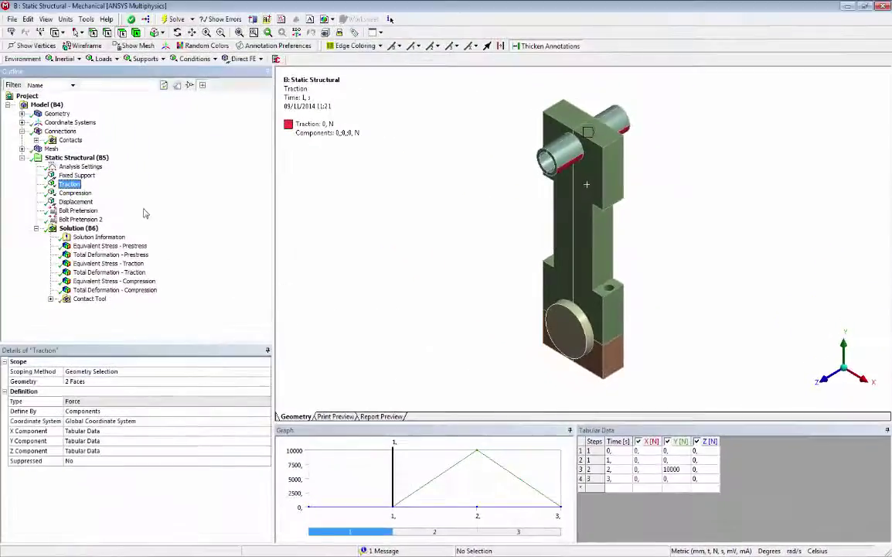
{"action": "left_click", "coordinate": [84, 194]}
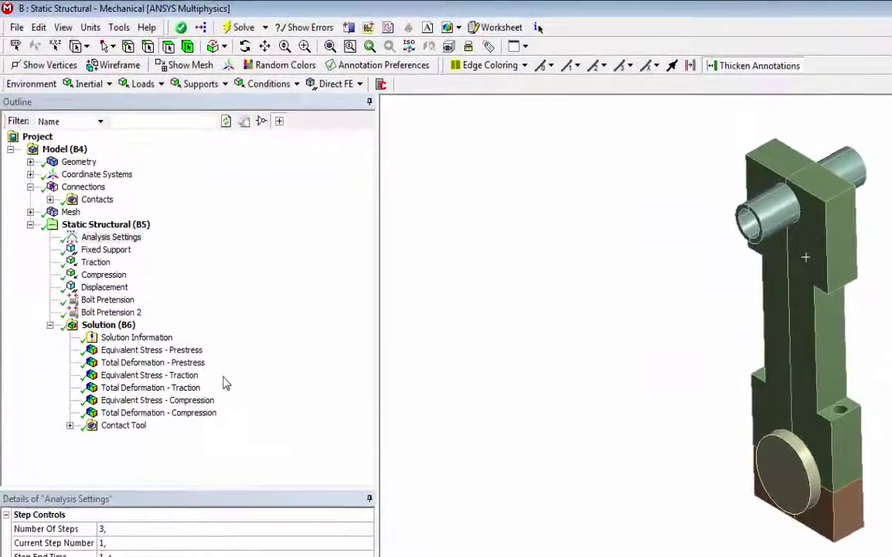
Examine the equivalent stress results for the traction and compression cases from several sides of the conrod.
{"action": "left_click", "coordinate": [151, 375]}
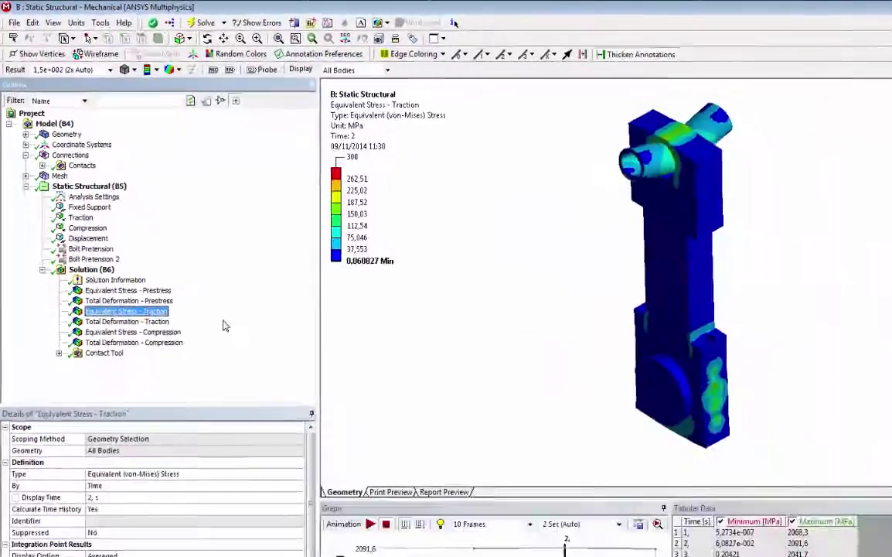
{"action": "middle_click_drag", "start_coordinate": [464, 321], "coordinate": [548, 293]}
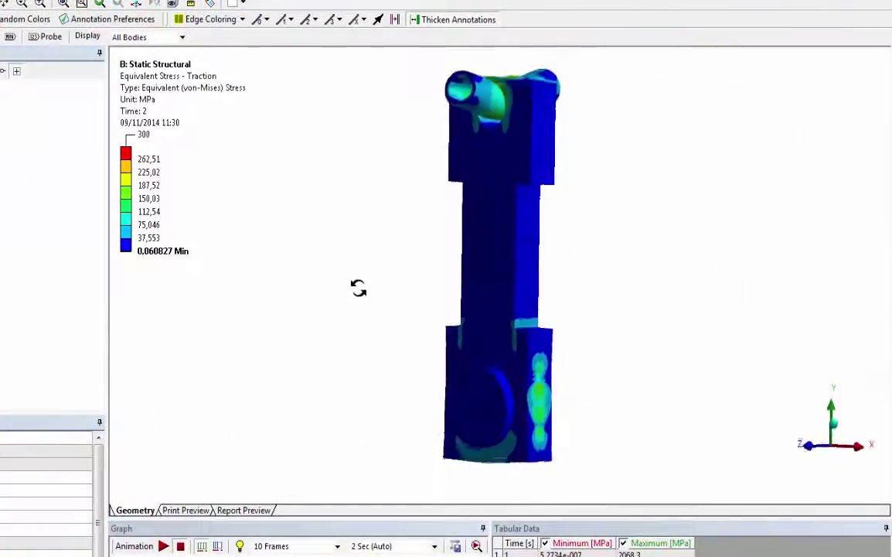
{"action": "middle_click_drag", "start_coordinate": [358, 288], "coordinate": [798, 279]}
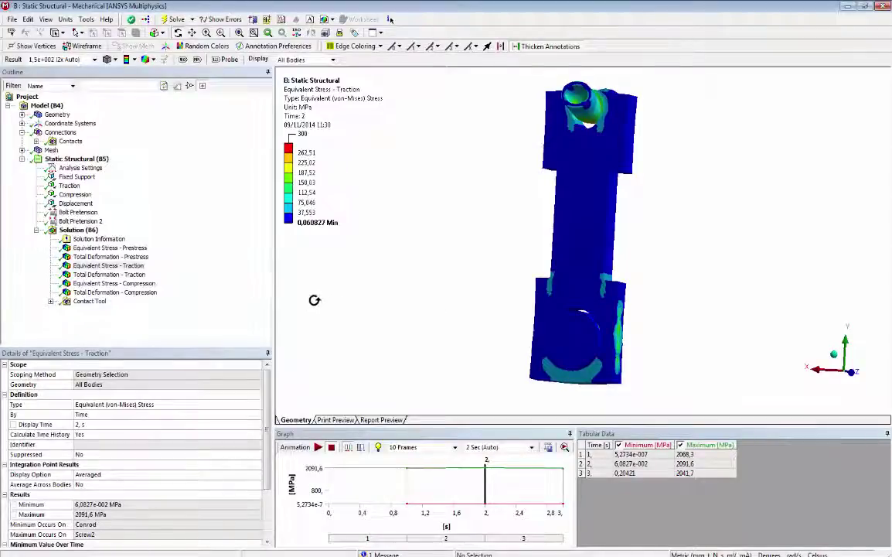
{"action": "left_click", "coordinate": [150, 285]}
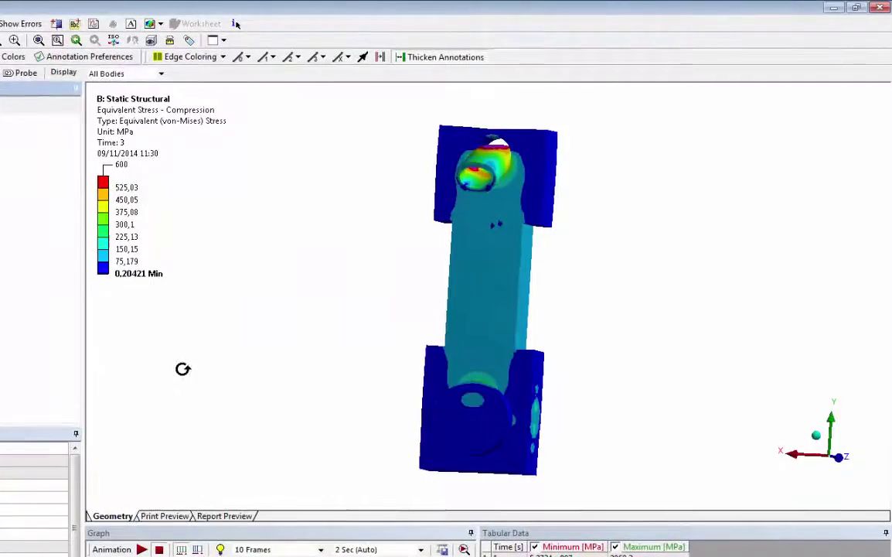
{"action": "left_click_drag", "start_coordinate": [183, 369], "coordinate": [262, 381]}
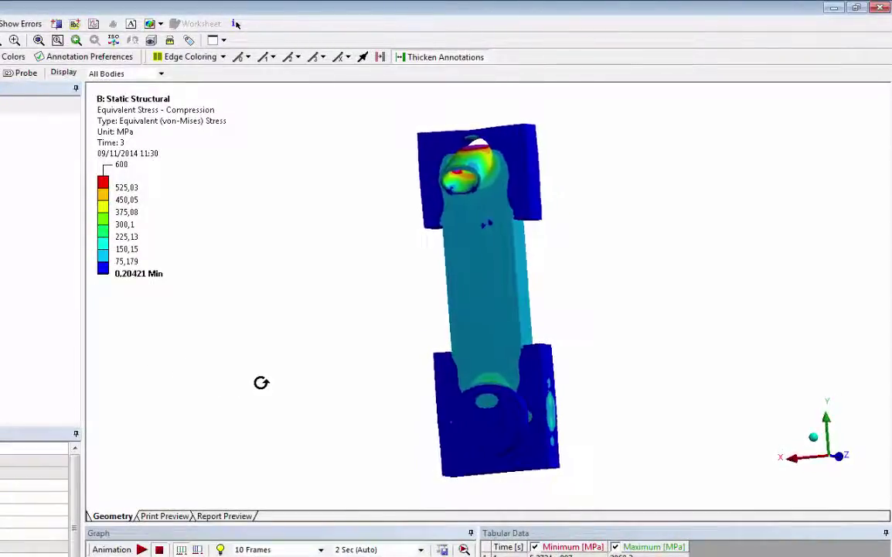
{"action": "left_click_drag", "start_coordinate": [669, 333], "coordinate": [331, 359]}
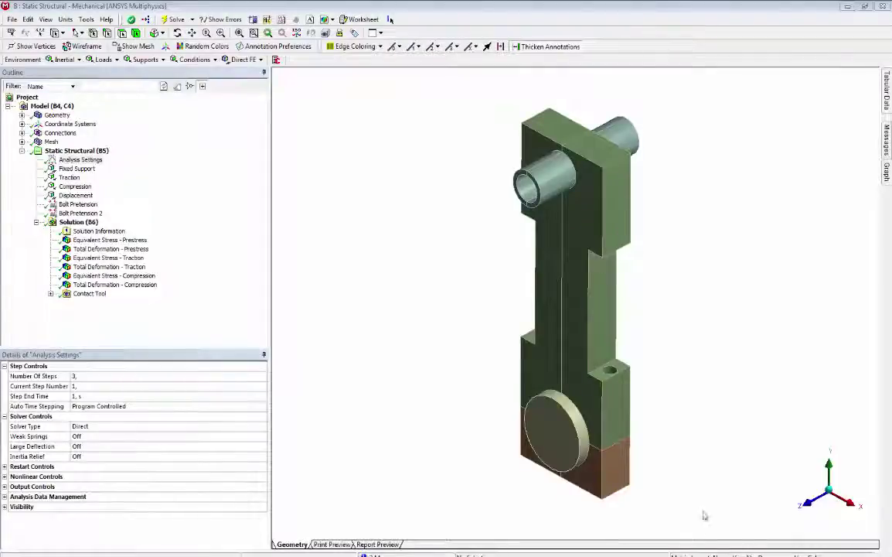
Return to the Workbench project and load the Virtual.PYXIS extension in the Extensions Manager.
{"action": "left_click", "coordinate": [881, 7]}
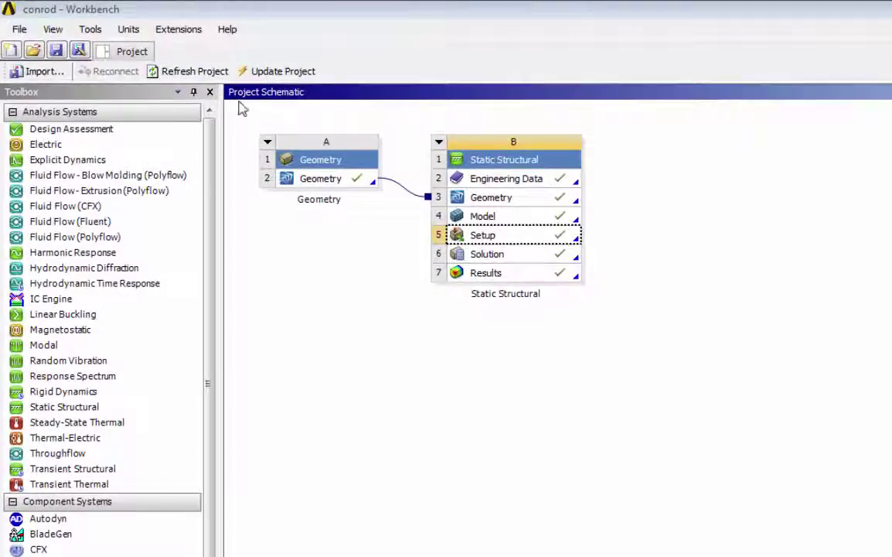
{"action": "left_click", "coordinate": [188, 31]}
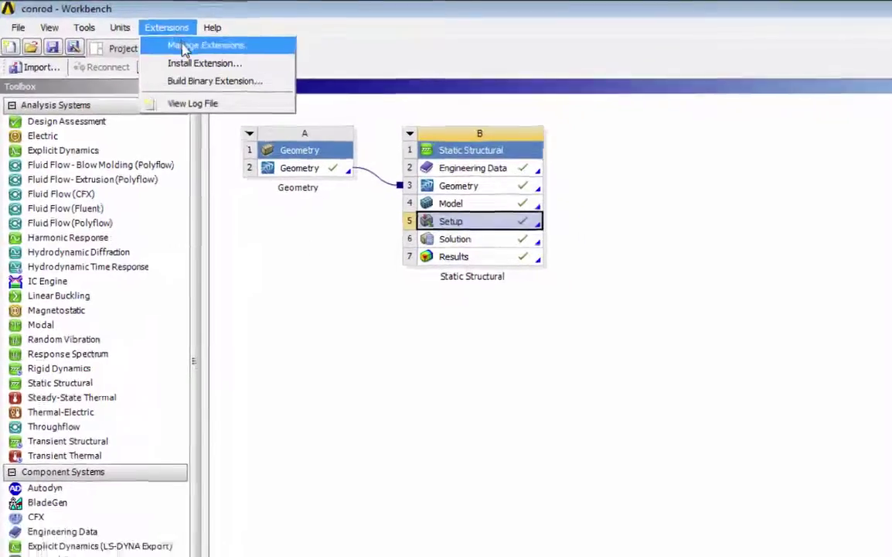
{"action": "left_click", "coordinate": [225, 48]}
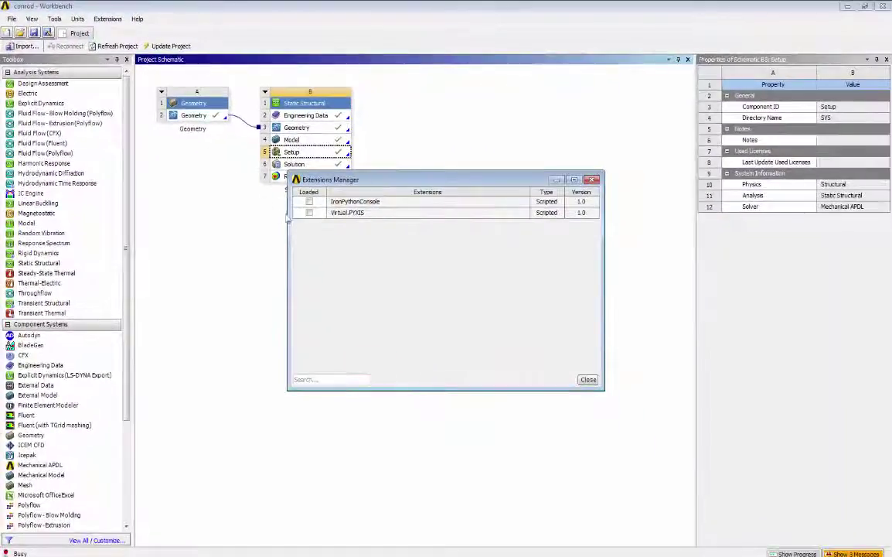
{"action": "left_click", "coordinate": [309, 213]}
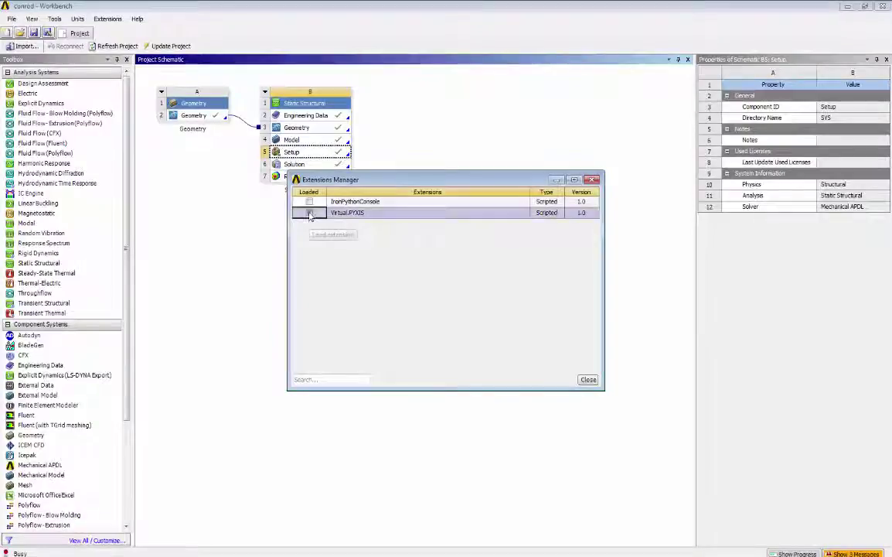
{"action": "left_click", "coordinate": [587, 379]}
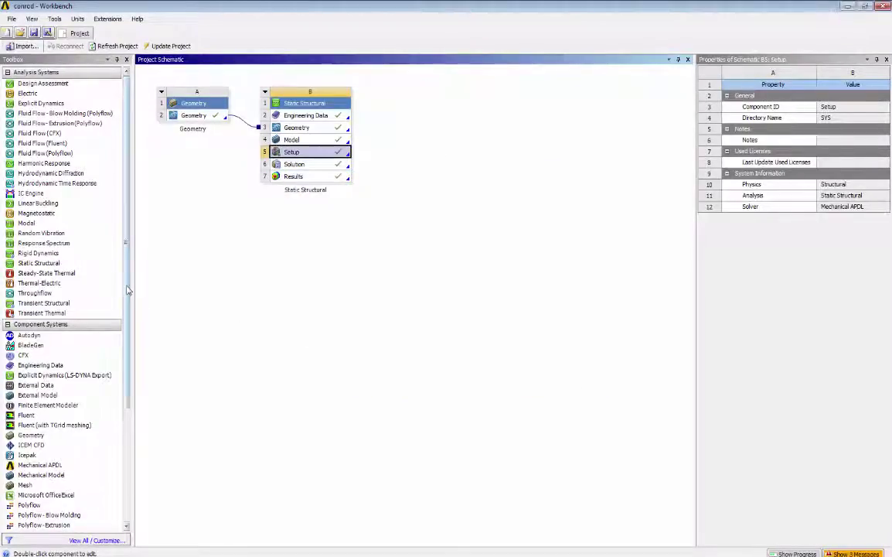
Add a Virtual.PYXIS system sharing the static structural system's engineering data, geometry and model, and open its setup in Mechanical.
{"action": "scroll", "coordinate": [125, 262], "scroll_direction": "down", "scroll_amount": 8}
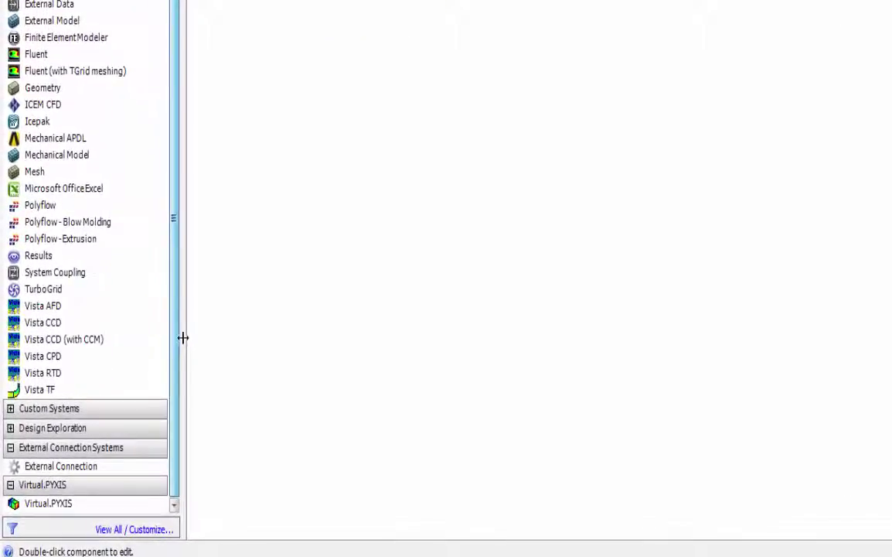
{"action": "left_click", "coordinate": [45, 513]}
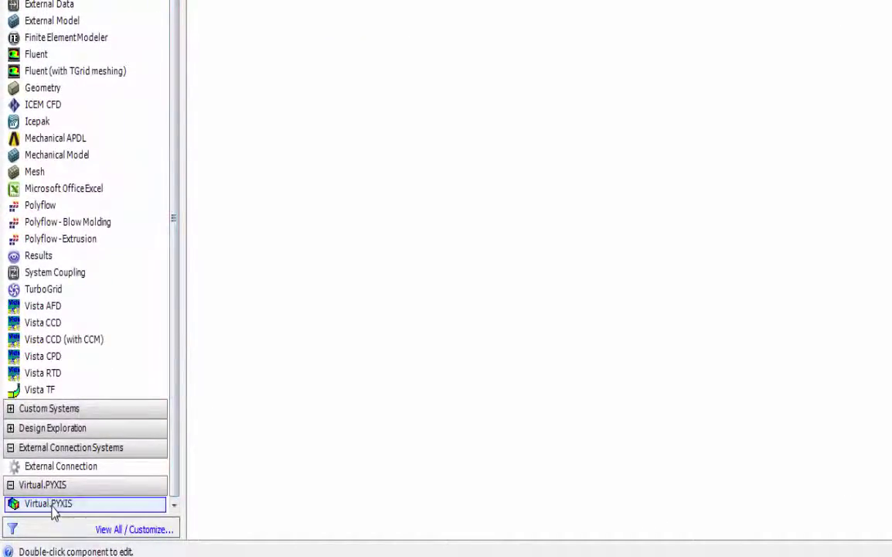
{"action": "left_click_drag", "start_coordinate": [52, 512], "coordinate": [386, 279]}
{"action": "left_click_drag", "start_coordinate": [279, 391], "coordinate": [314, 142]}
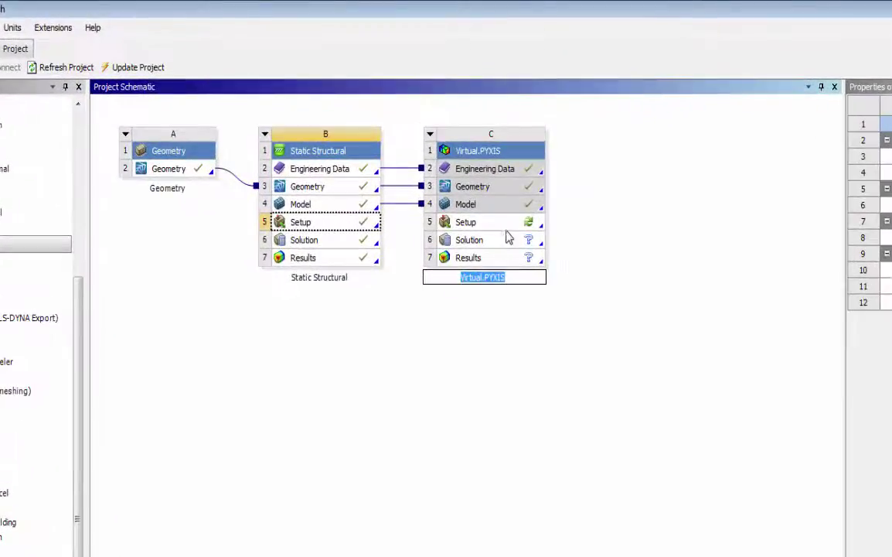
{"action": "left_click", "coordinate": [493, 203]}
{"action": "double_click", "coordinate": [511, 224]}
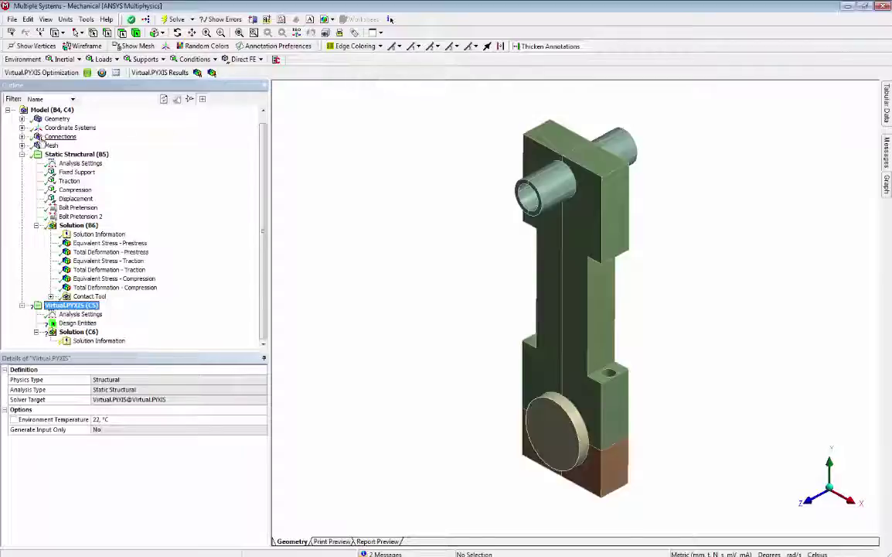
Collapse the static structural branch and display the Virtual.PYXIS analysis settings for review.
{"action": "left_click", "coordinate": [22, 155]}
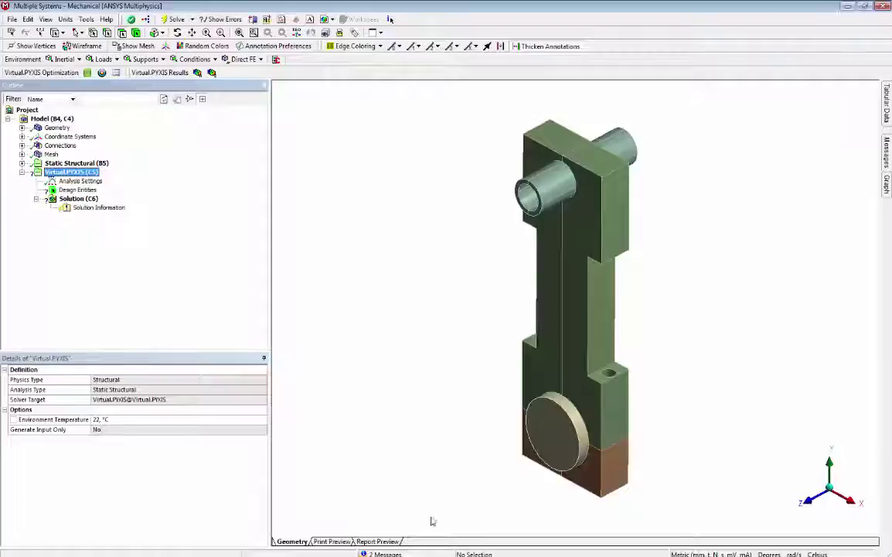
{"action": "key", "text": "Return"}
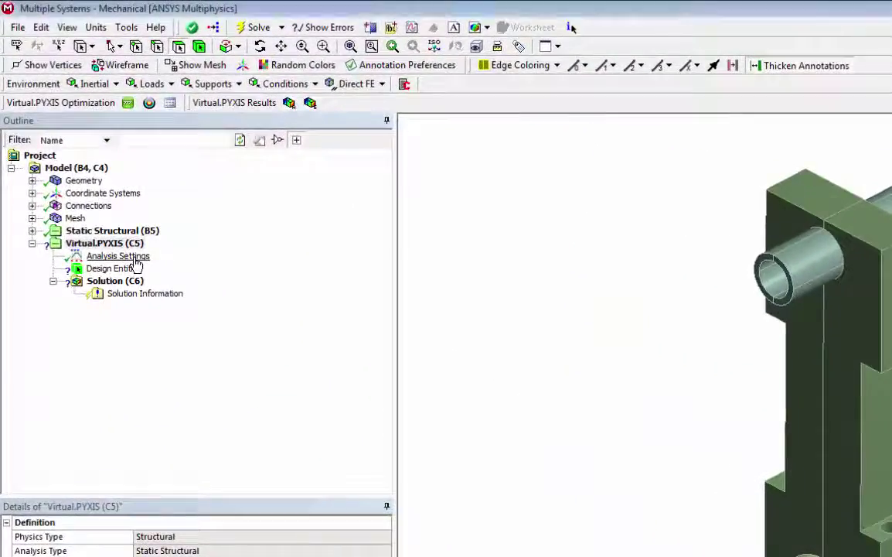
{"action": "left_click", "coordinate": [135, 262]}
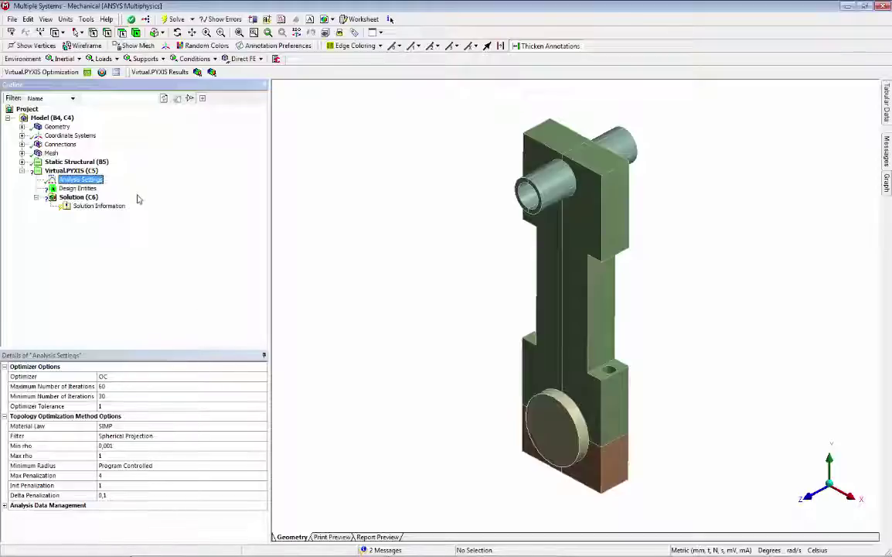
Scope the optimization's design entities to the conrod's two bodies, the main rod and the lower cap.
{"action": "left_click", "coordinate": [77, 188]}
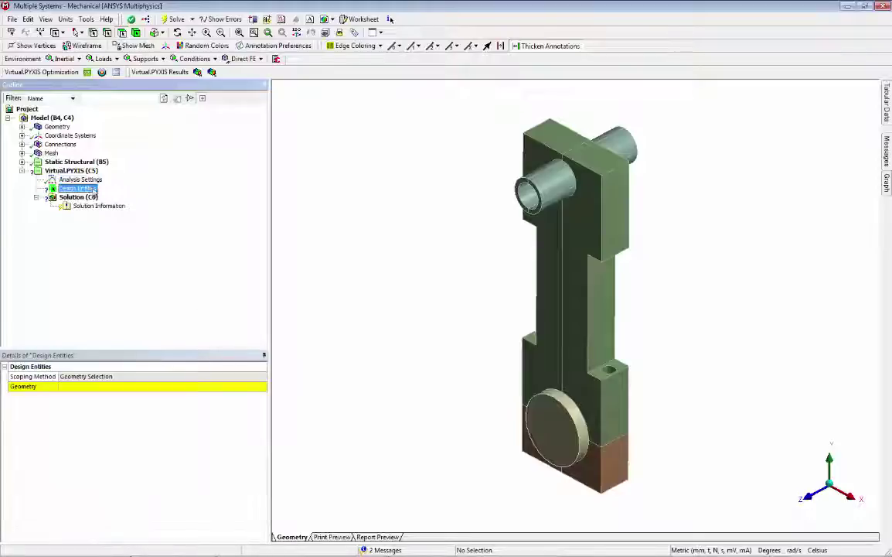
{"action": "left_click", "coordinate": [545, 280]}
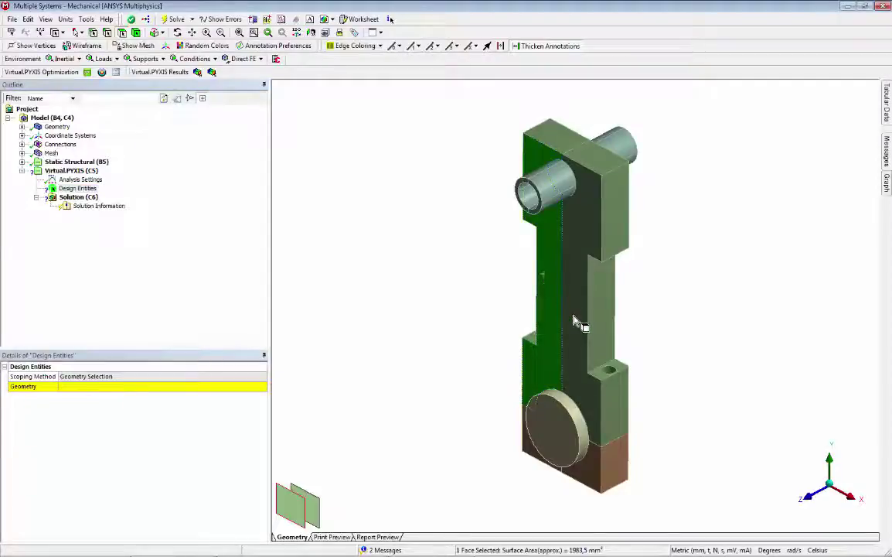
{"action": "left_click", "coordinate": [136, 33]}
{"action": "left_click", "coordinate": [593, 264]}
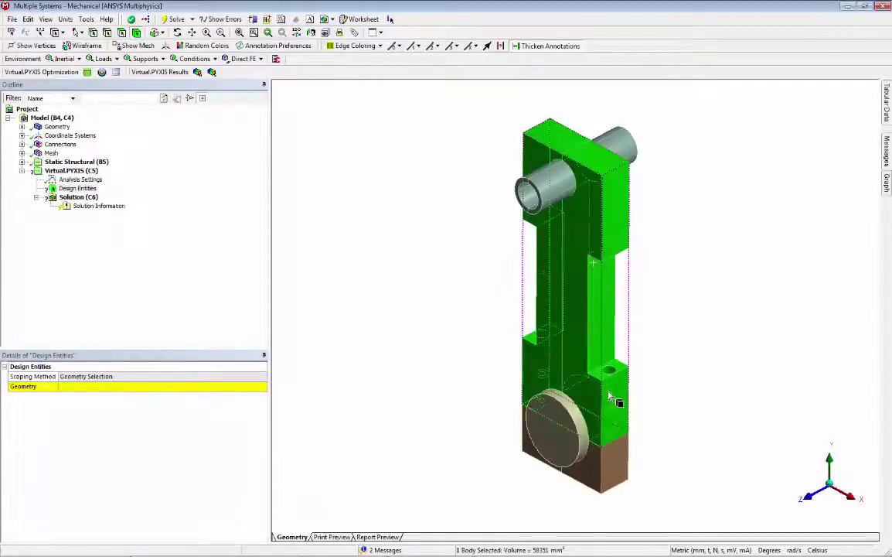
{"action": "left_click", "coordinate": [608, 464], "text": "ctrl"}
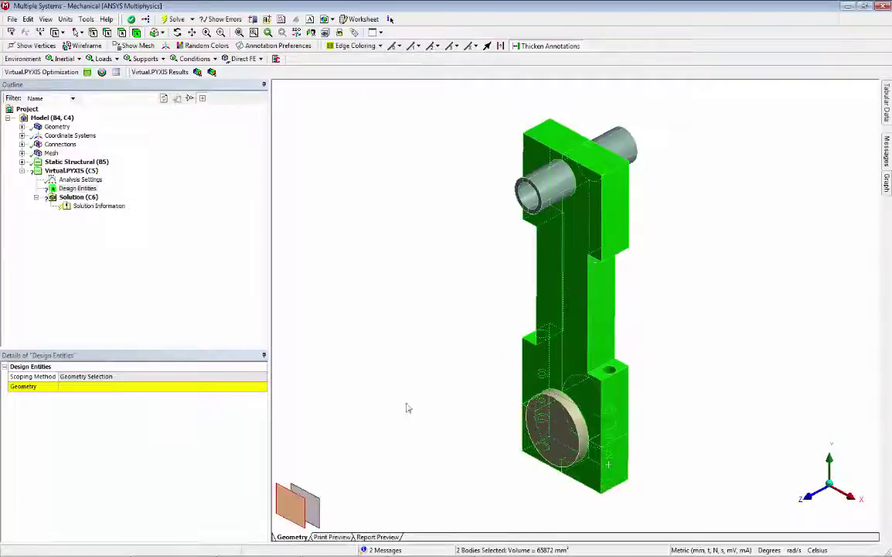
{"action": "left_click", "coordinate": [94, 387]}
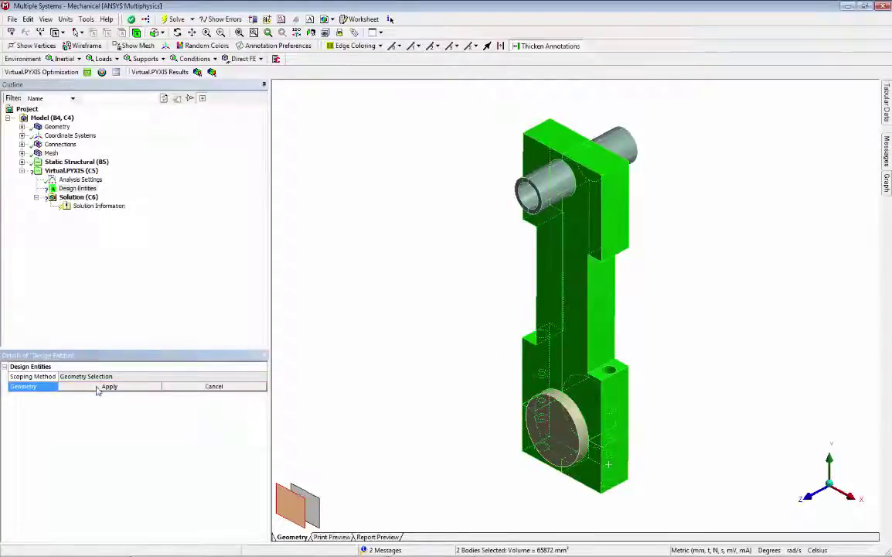
{"action": "left_click", "coordinate": [104, 387]}
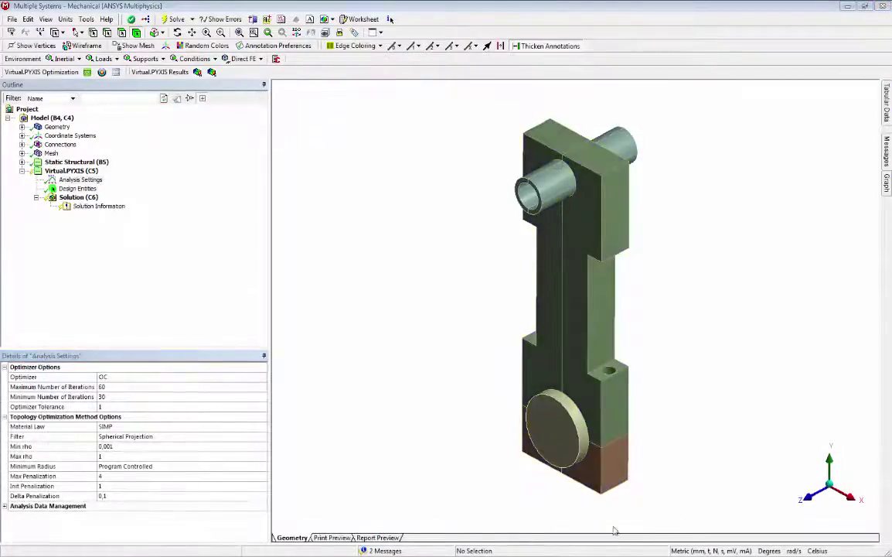
Add an optimization constraint with Volume as its response and Fraction as its response type.
{"action": "left_click", "coordinate": [88, 72]}
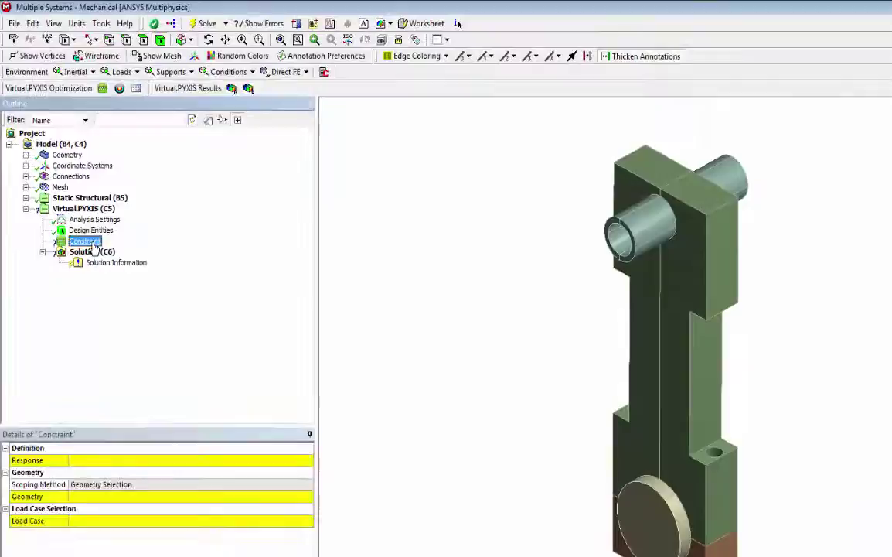
{"action": "left_click", "coordinate": [295, 462]}
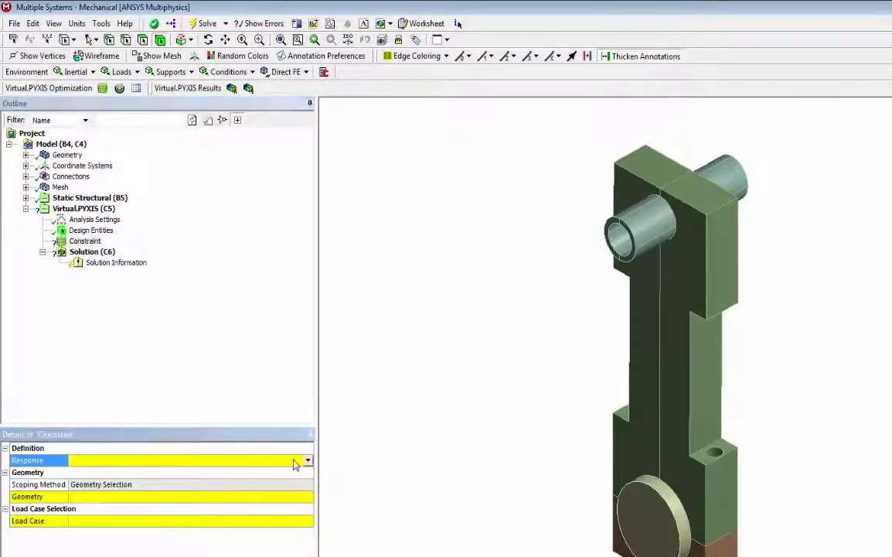
{"action": "left_click", "coordinate": [308, 461]}
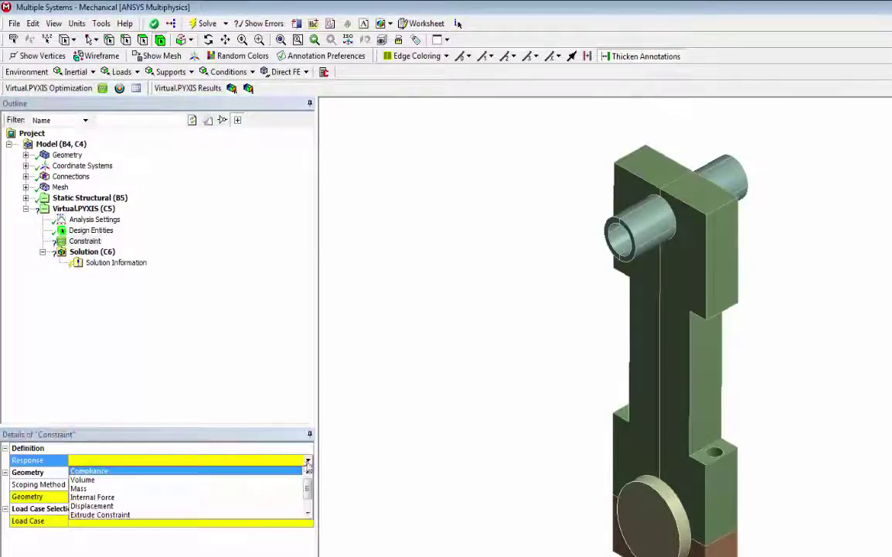
{"action": "left_click", "coordinate": [253, 479]}
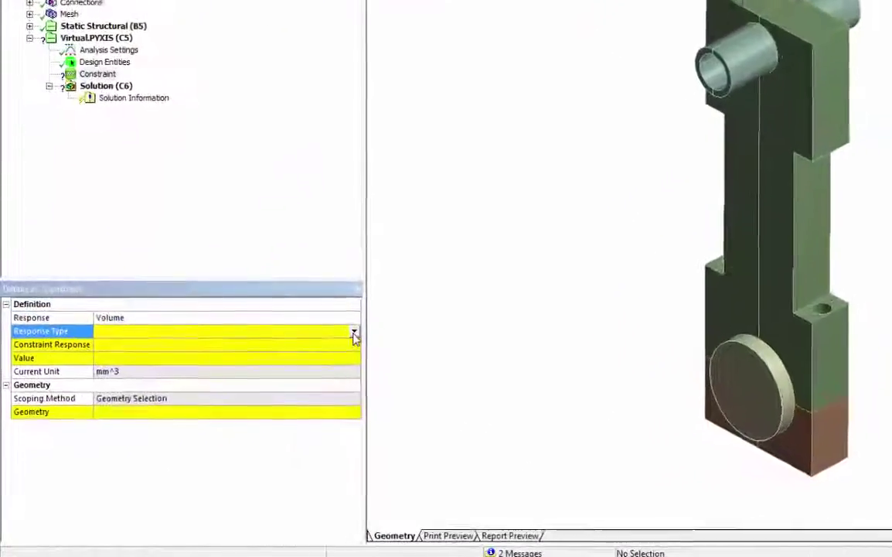
{"action": "left_click", "coordinate": [288, 371]}
{"action": "left_click", "coordinate": [260, 390]}
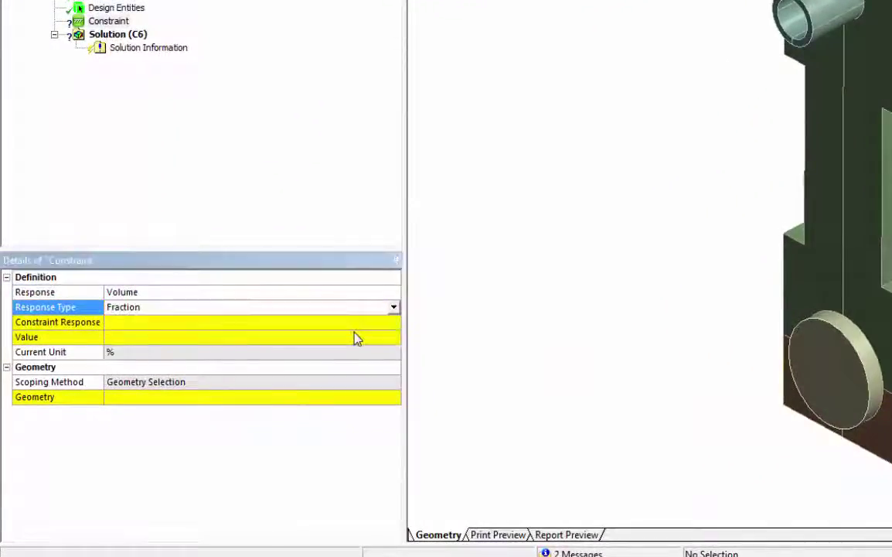
Limit the volume fraction constraint to Less or Equal with a value of 35 %.
{"action": "left_click", "coordinate": [392, 323]}
{"action": "left_click", "coordinate": [394, 322]}
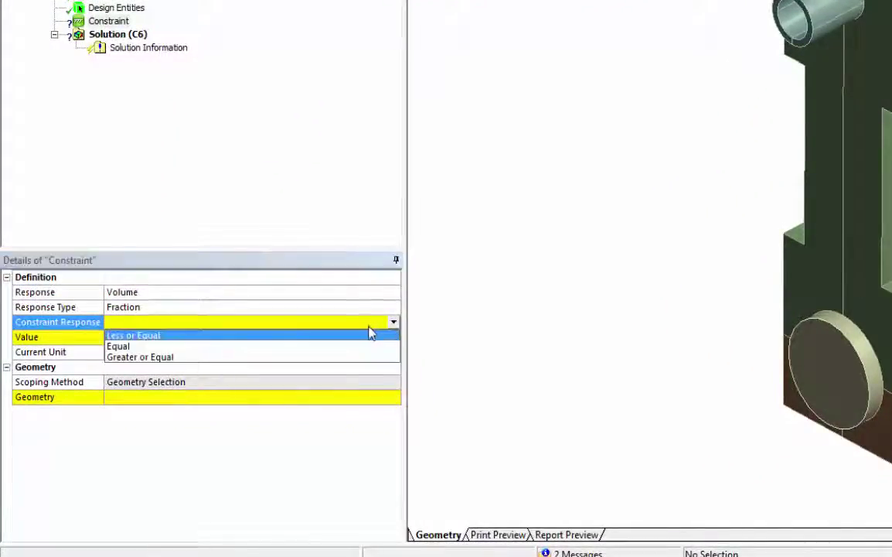
{"action": "left_click", "coordinate": [357, 337]}
{"action": "left_click", "coordinate": [375, 340]}
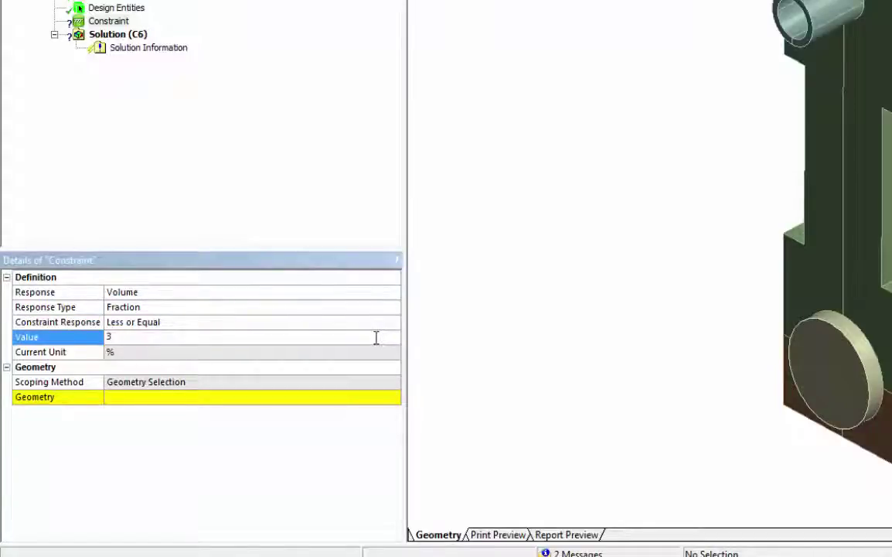
{"action": "left_click", "coordinate": [350, 368]}
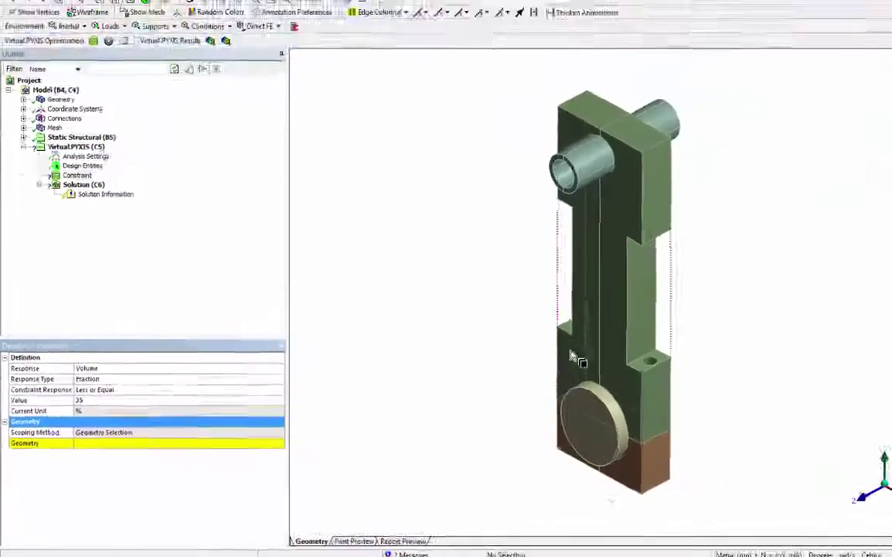
Scope the volume constraint to the main rod and lower cap bodies.
{"action": "left_click", "coordinate": [731, 295]}
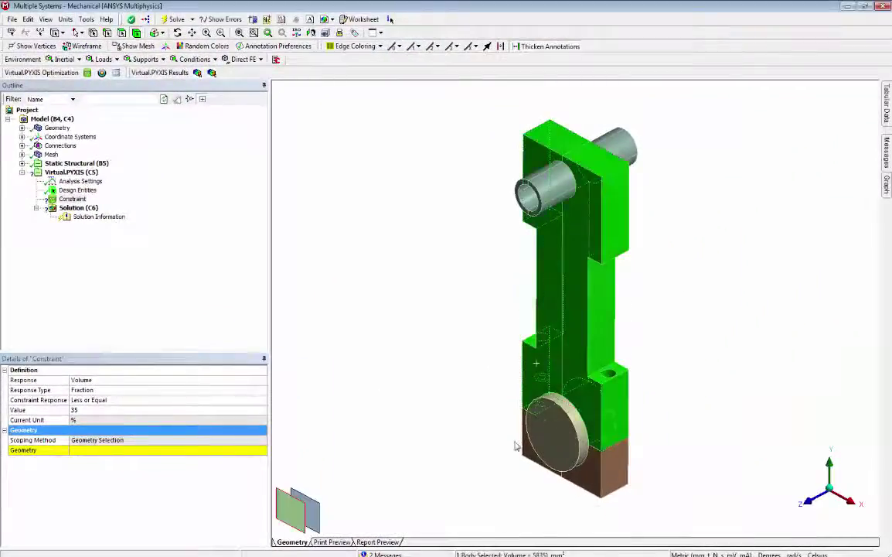
{"action": "left_click", "coordinate": [590, 481], "text": "ctrl"}
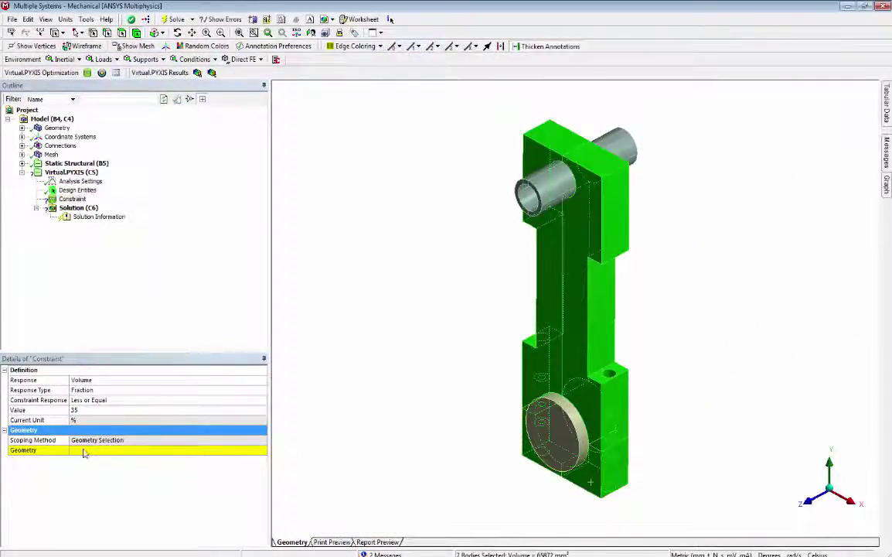
{"action": "left_click", "coordinate": [85, 450]}
{"action": "left_click", "coordinate": [99, 452]}
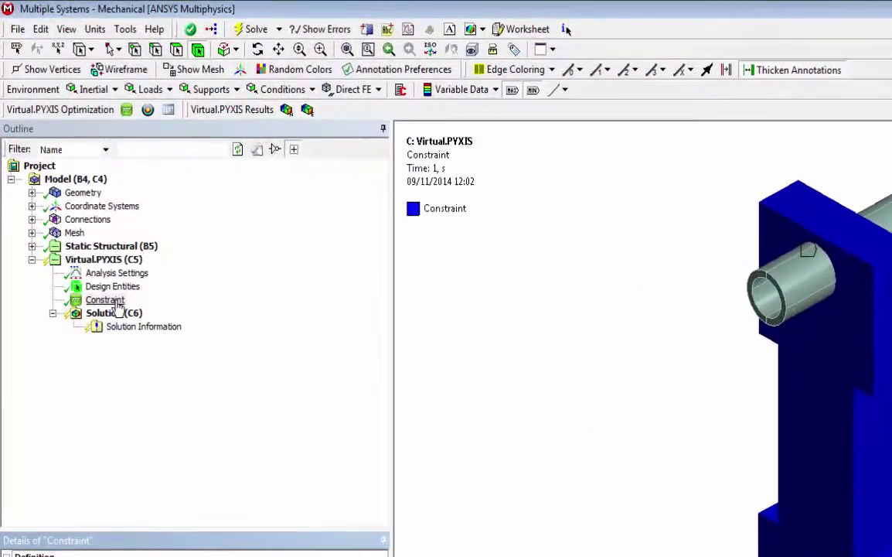
Rename the constraint in the model tree as Volume.
{"action": "left_click", "coordinate": [97, 250]}
{"action": "right_click", "coordinate": [116, 303]}
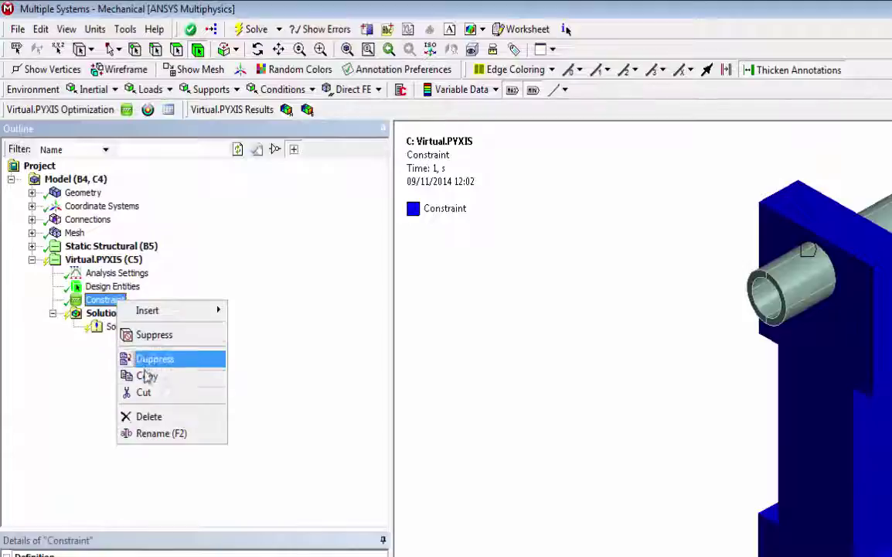
{"action": "left_click", "coordinate": [157, 435]}
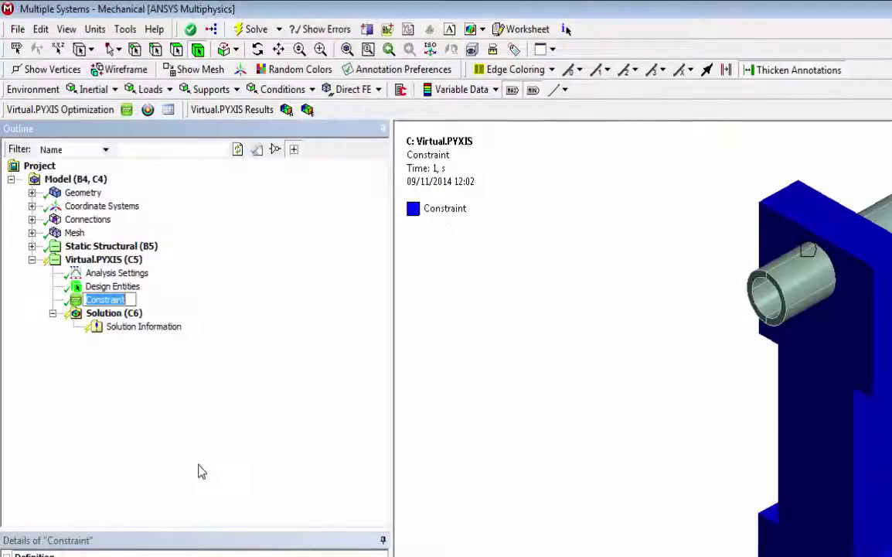
{"action": "type", "text": "Vol"}
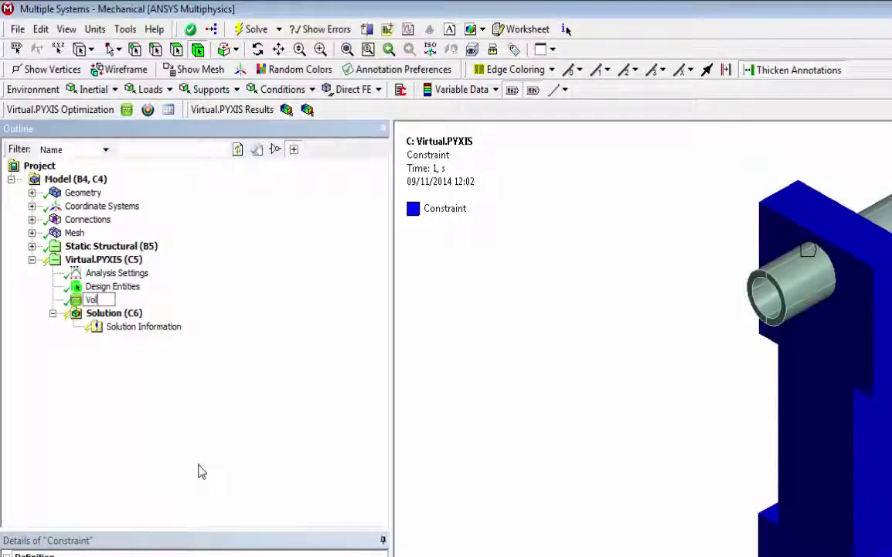
{"action": "type", "text": "ume"}
{"action": "key", "text": "Return"}
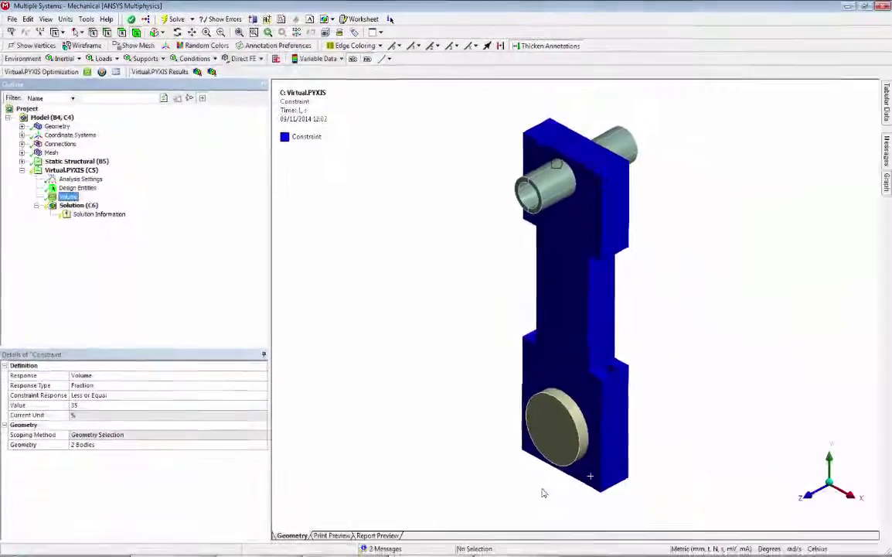
Add a load case combinations object to the optimization and extend its table to two rows.
{"action": "left_click", "coordinate": [80, 180]}
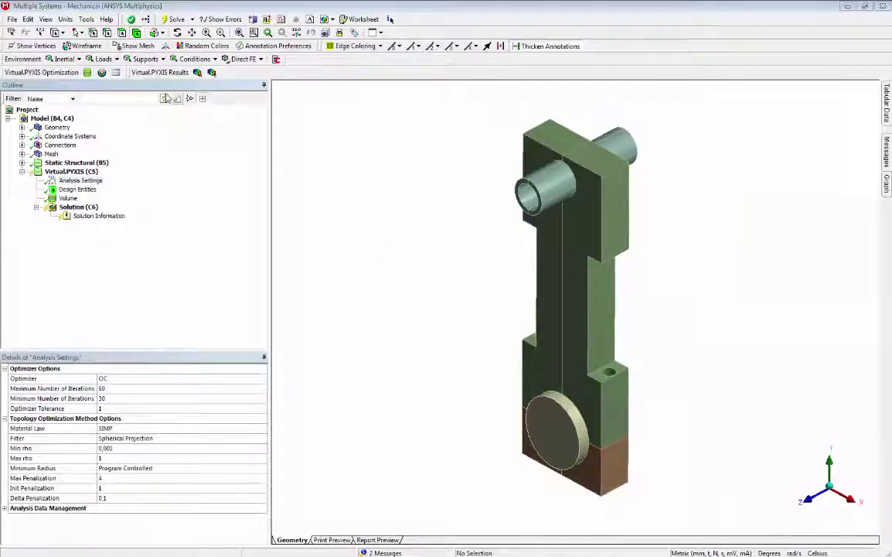
{"action": "left_click", "coordinate": [102, 71]}
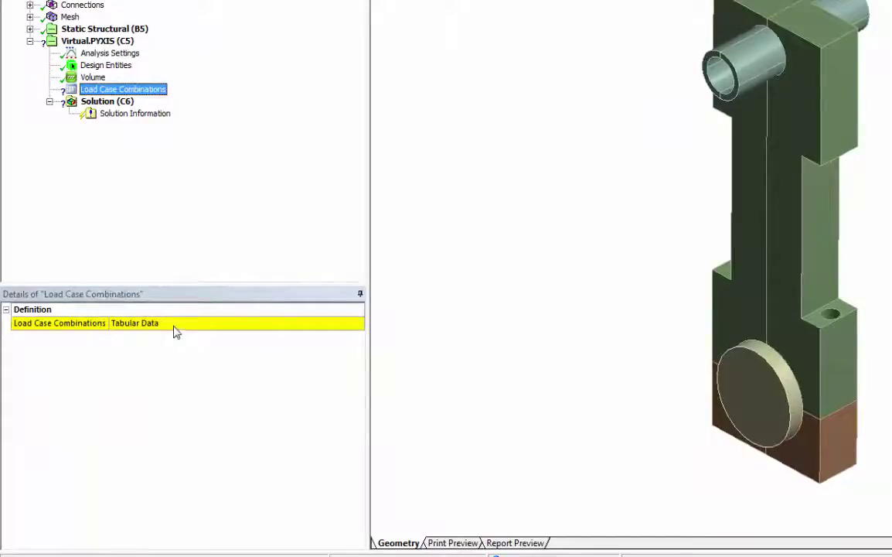
{"action": "left_click", "coordinate": [176, 323]}
{"action": "left_click_drag", "start_coordinate": [424, 209], "coordinate": [498, 242]}
{"action": "left_click", "coordinate": [454, 254]}
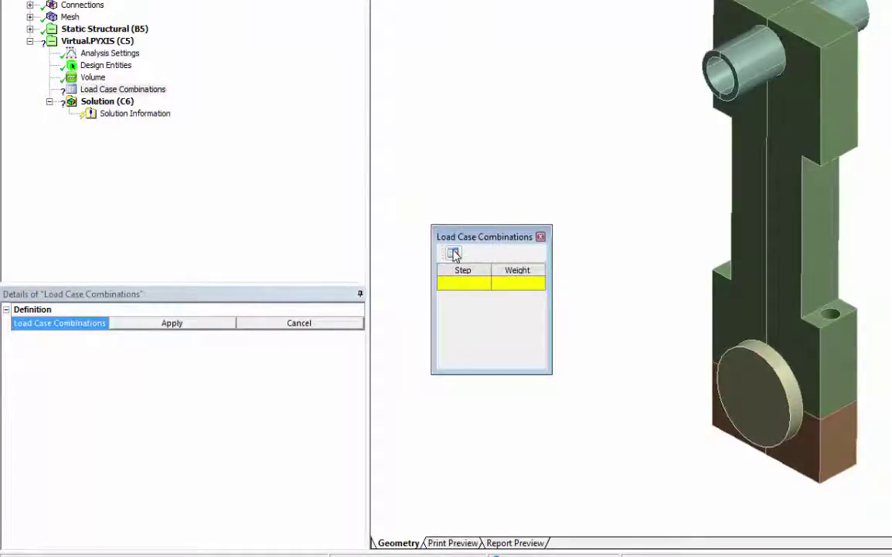
Fill the load case combinations with steps 2 and 3, each with weight 1, and apply the table.
{"action": "left_click", "coordinate": [461, 288]}
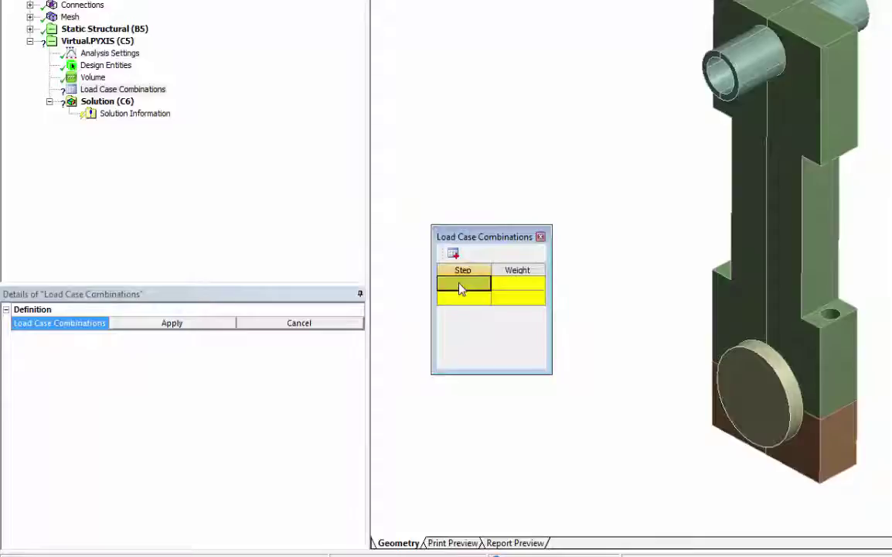
{"action": "type", "text": "2"}
{"action": "left_click", "coordinate": [470, 302]}
{"action": "type", "text": "3"}
{"action": "left_click", "coordinate": [518, 289]}
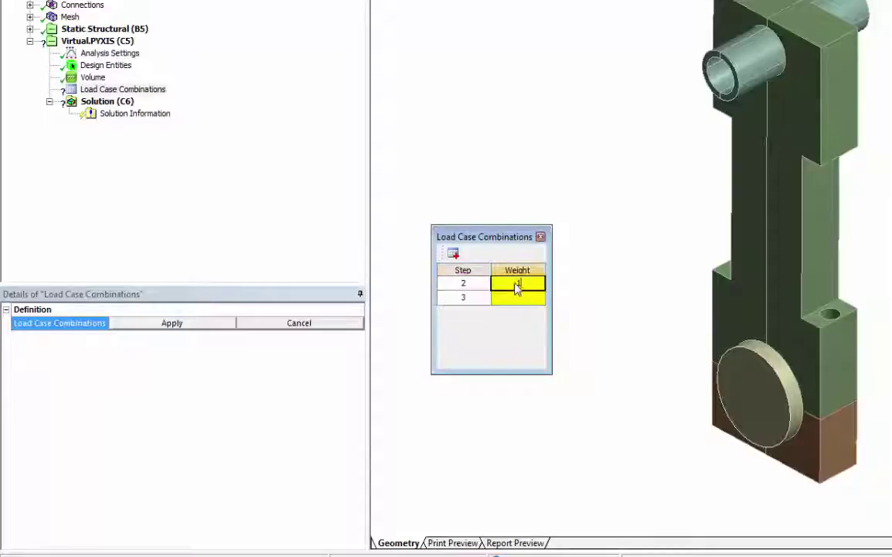
{"action": "type", "text": "1"}
{"action": "left_click", "coordinate": [518, 300]}
{"action": "type", "text": "1"}
{"action": "left_click", "coordinate": [211, 328]}
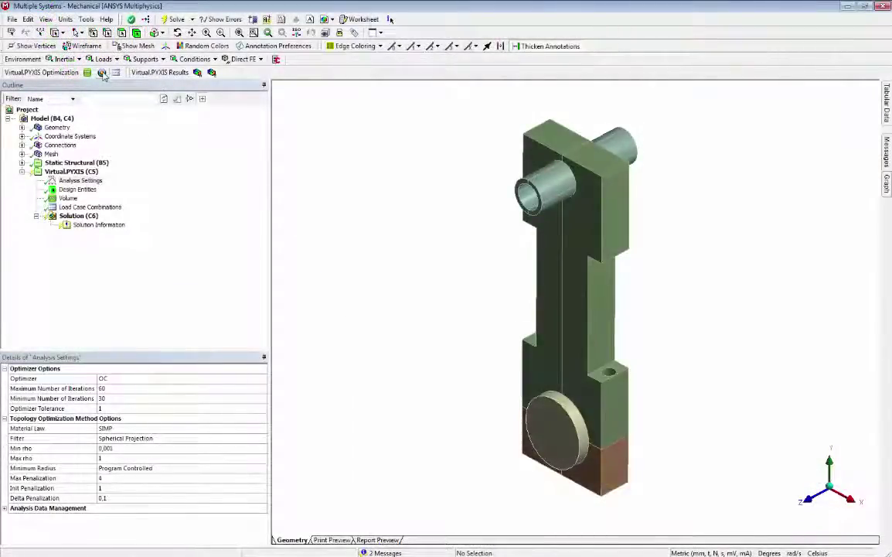
Add an optimization objective with Compliance as its response and Min as its objective response.
{"action": "left_click", "coordinate": [102, 72]}
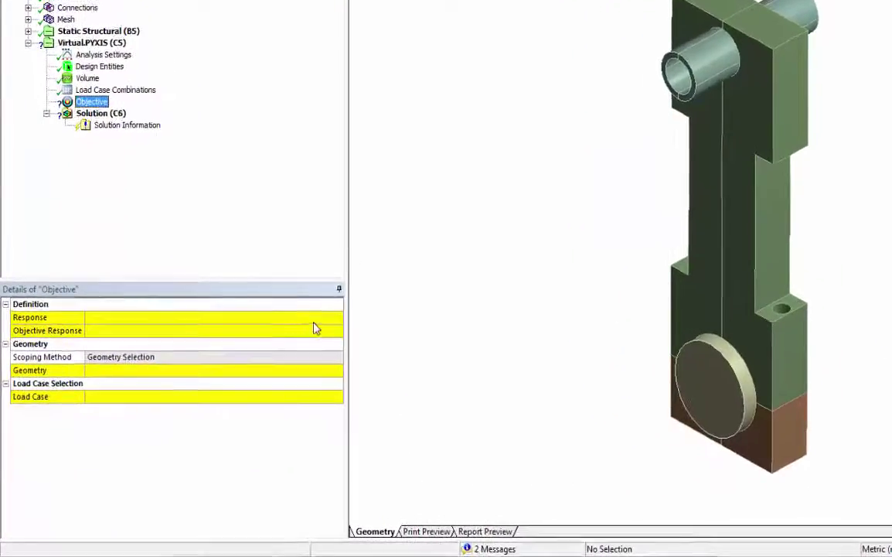
{"action": "left_click", "coordinate": [313, 319]}
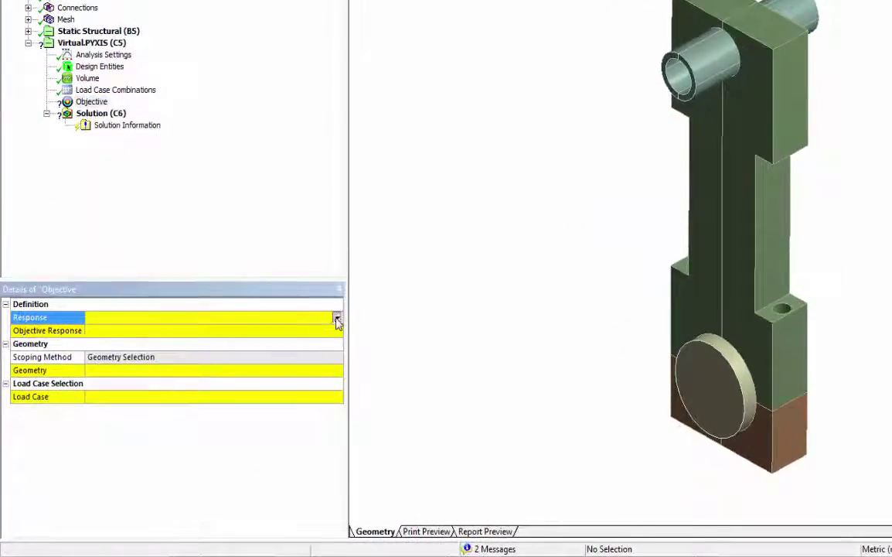
{"action": "left_click", "coordinate": [337, 319]}
{"action": "left_click", "coordinate": [318, 330]}
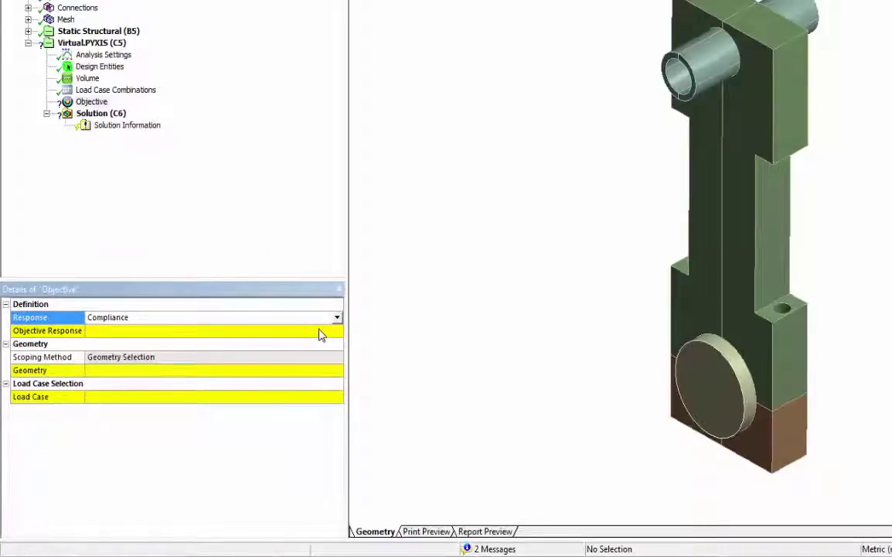
{"action": "left_click", "coordinate": [324, 333]}
{"action": "left_click", "coordinate": [337, 331]}
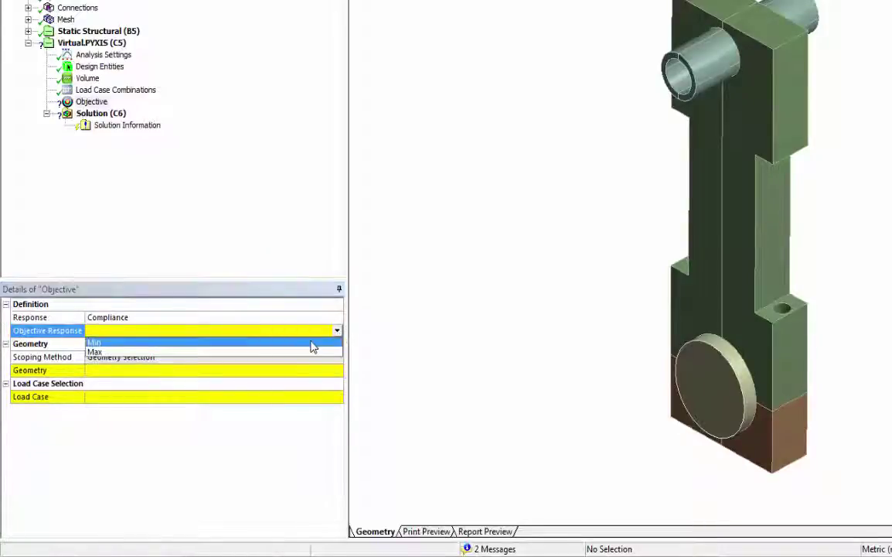
{"action": "left_click", "coordinate": [313, 344]}
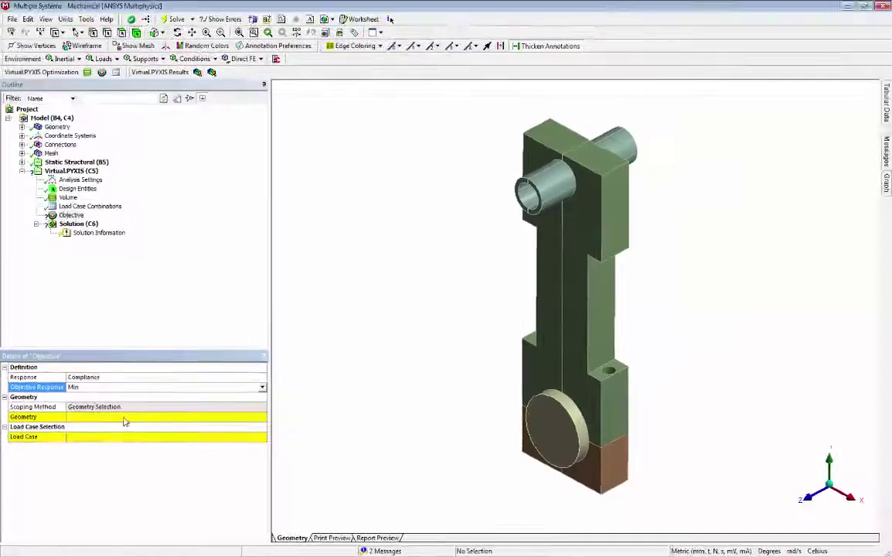
Scope the compliance objective to the conrod's main body and its lower cap.
{"action": "left_click", "coordinate": [125, 418]}
{"action": "left_click", "coordinate": [540, 373]}
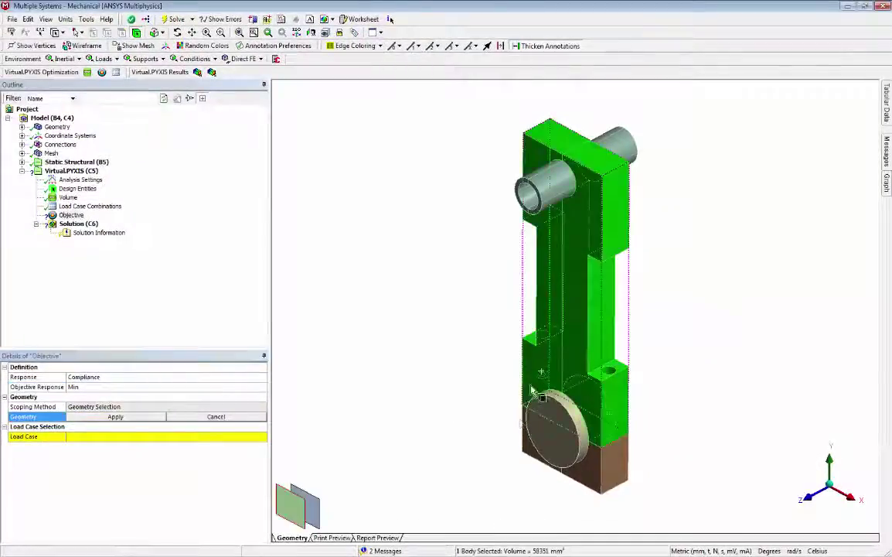
{"action": "left_click", "coordinate": [599, 479], "text": "ctrl"}
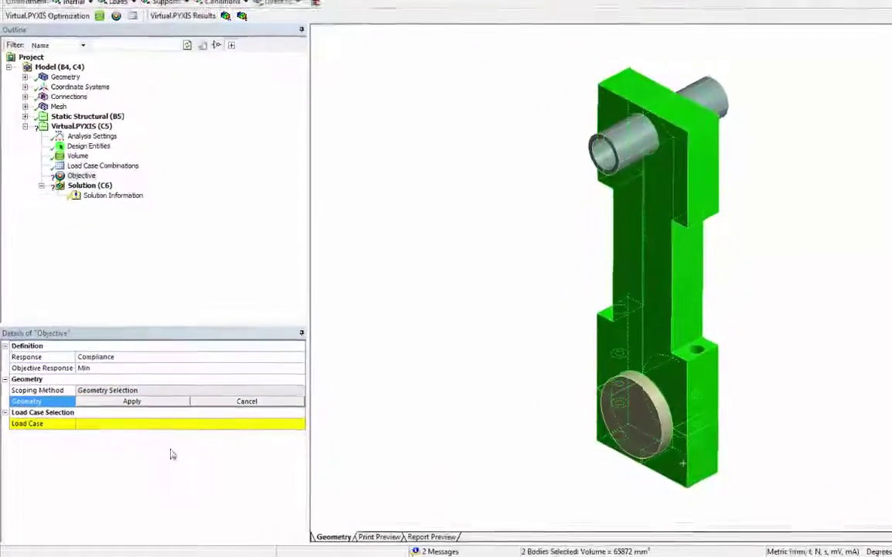
{"action": "left_click", "coordinate": [156, 378]}
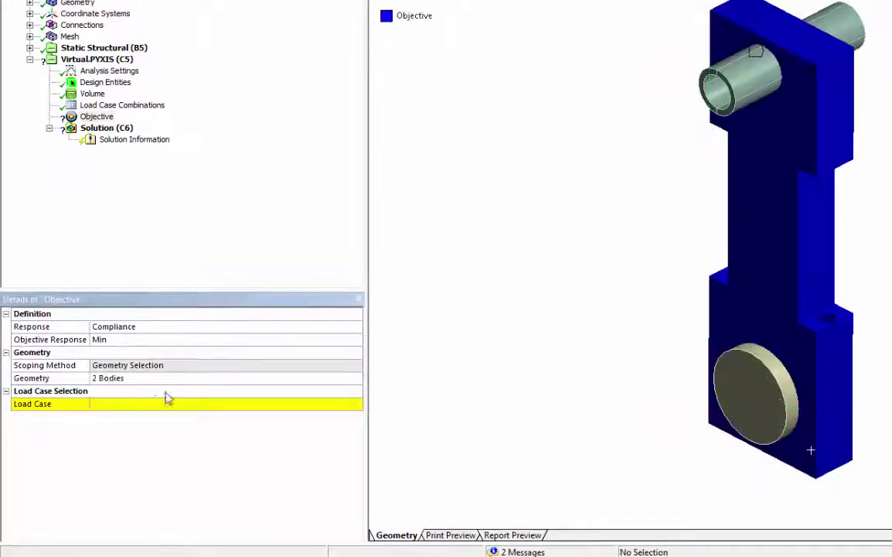
Set the objective's load case to Combination and its load step combination to Load Case Combinations.
{"action": "left_click", "coordinate": [132, 404]}
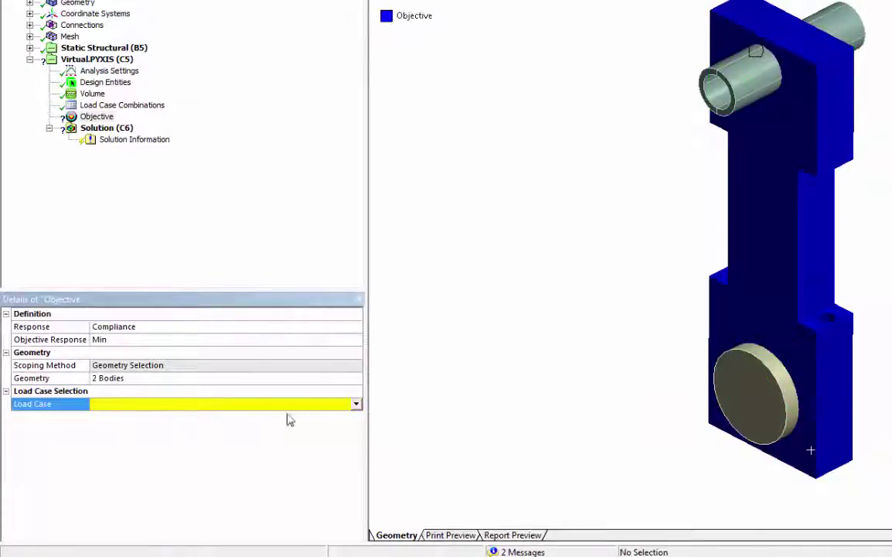
{"action": "left_click", "coordinate": [356, 404]}
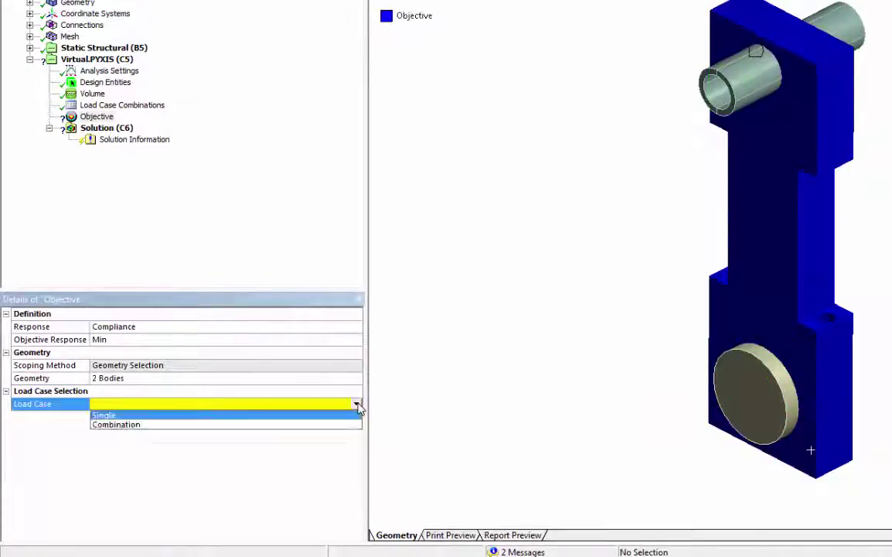
{"action": "left_click", "coordinate": [283, 426]}
{"action": "left_click", "coordinate": [271, 423]}
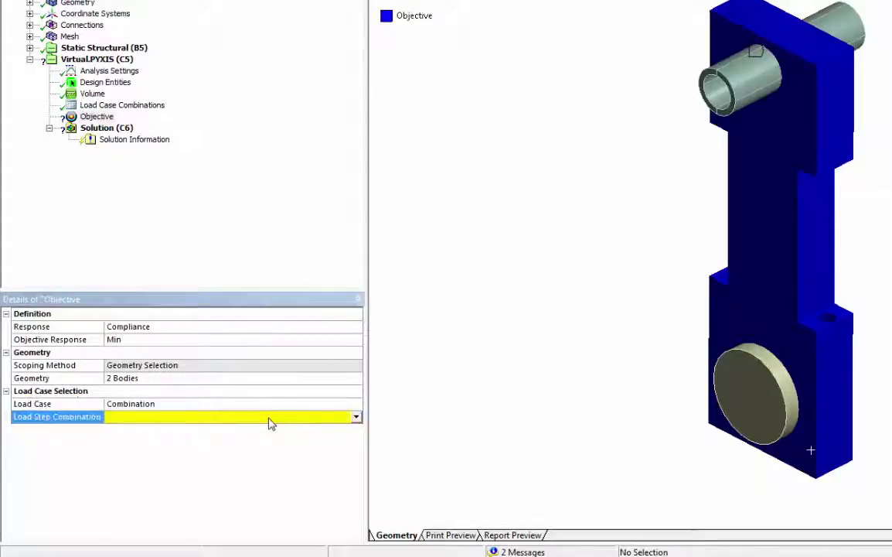
{"action": "left_click", "coordinate": [357, 419]}
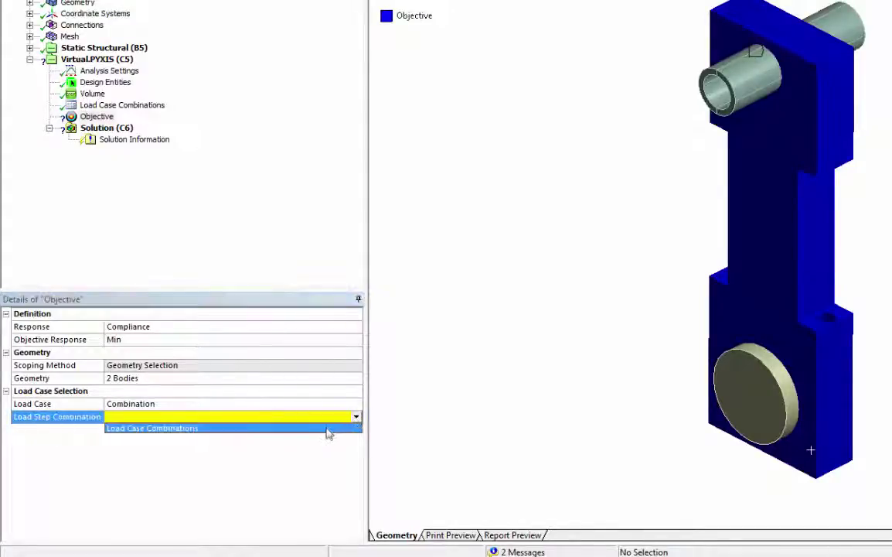
{"action": "left_click", "coordinate": [324, 429]}
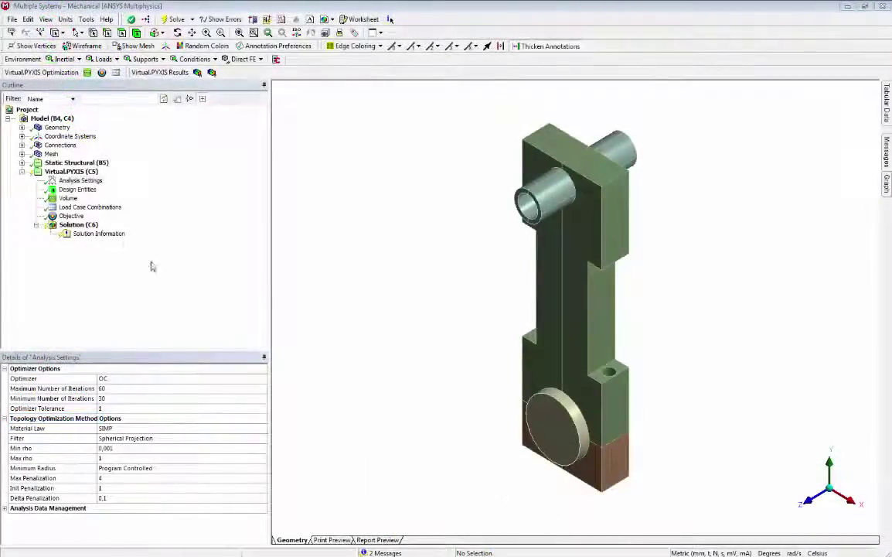
Examine the global coordinate system's origin and axes on the conrod, viewed along the Z axis.
{"action": "left_click", "coordinate": [21, 136]}
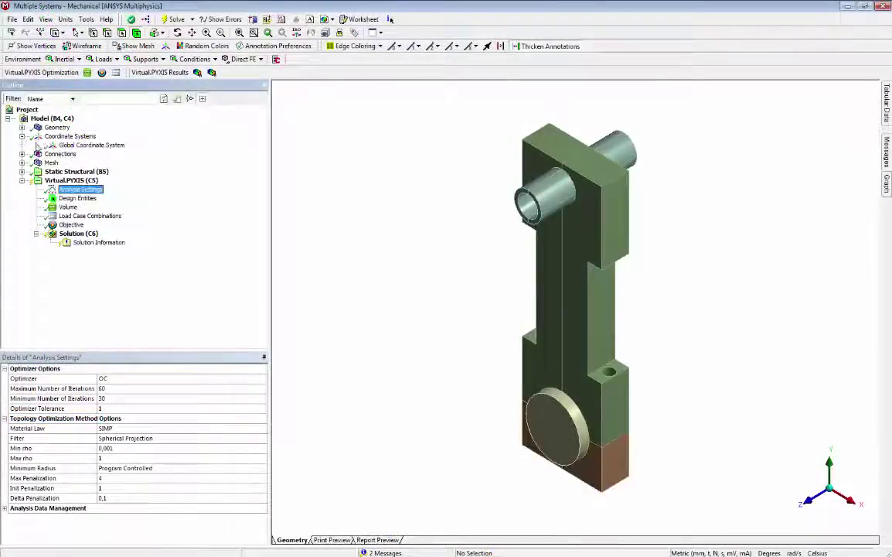
{"action": "left_click", "coordinate": [89, 144]}
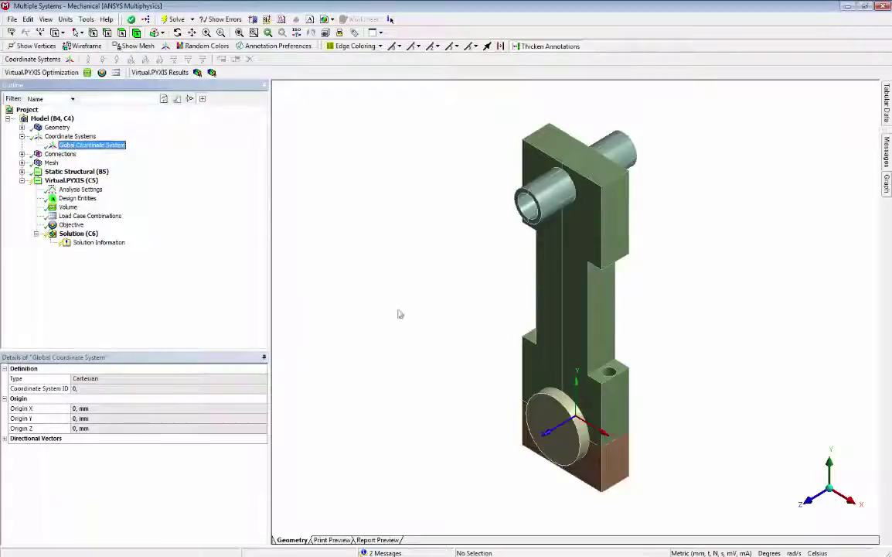
{"action": "left_click", "coordinate": [806, 502]}
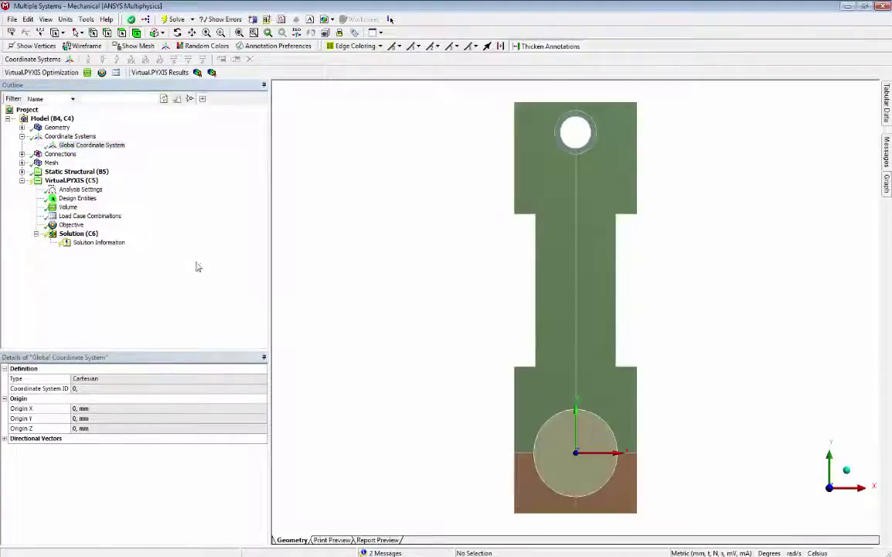
Add an optimization constraint with Symmetry Constraint as its response and Planar as its symmetry type.
{"action": "left_click", "coordinate": [74, 180]}
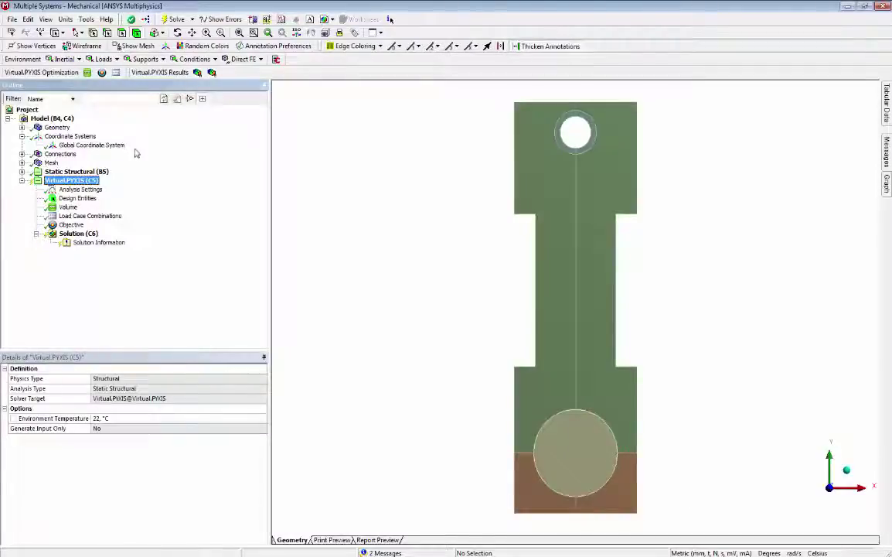
{"action": "left_click", "coordinate": [87, 72]}
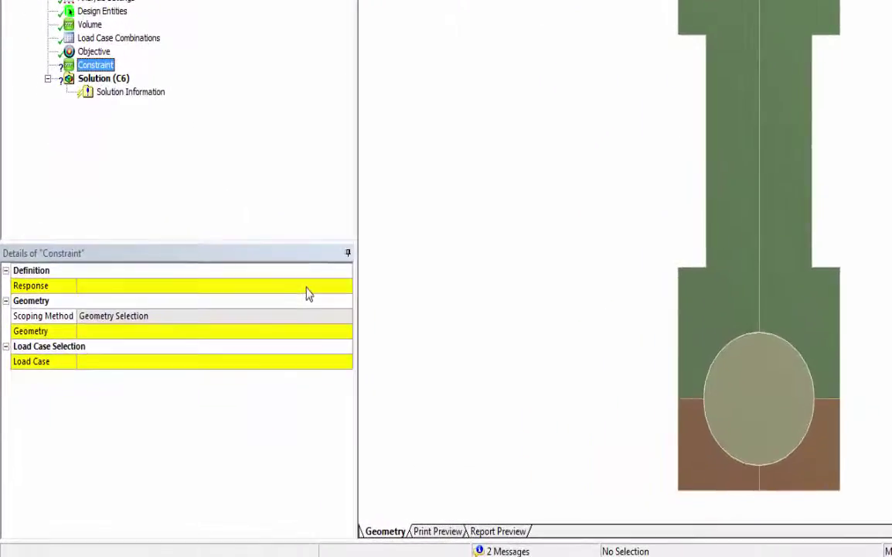
{"action": "left_click", "coordinate": [307, 293]}
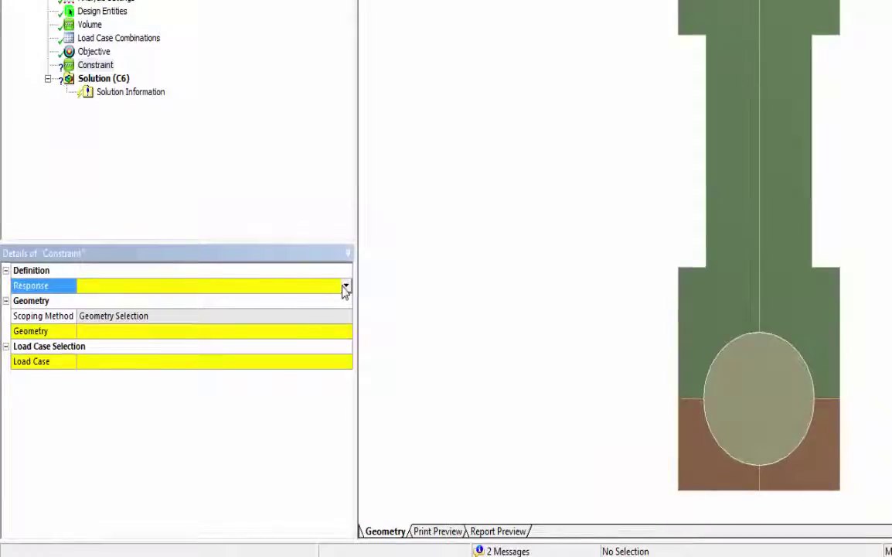
{"action": "left_click", "coordinate": [346, 286]}
{"action": "scroll", "coordinate": [310, 317], "scroll_direction": "down", "scroll_amount": 1}
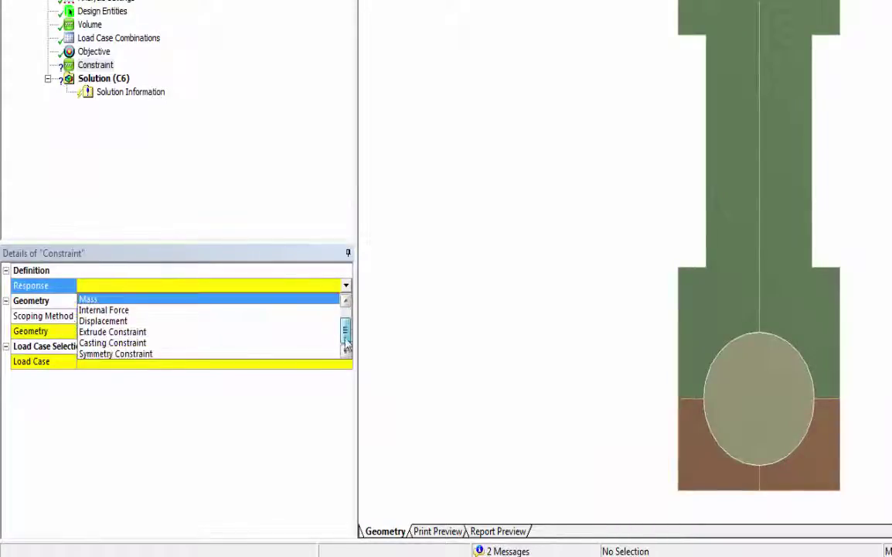
{"action": "left_click", "coordinate": [311, 355]}
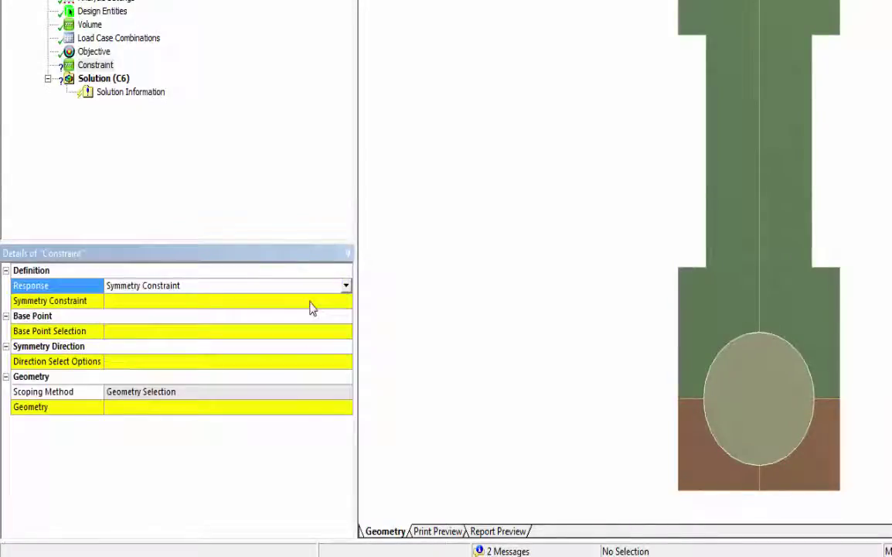
{"action": "left_click", "coordinate": [312, 304]}
{"action": "left_click", "coordinate": [345, 301]}
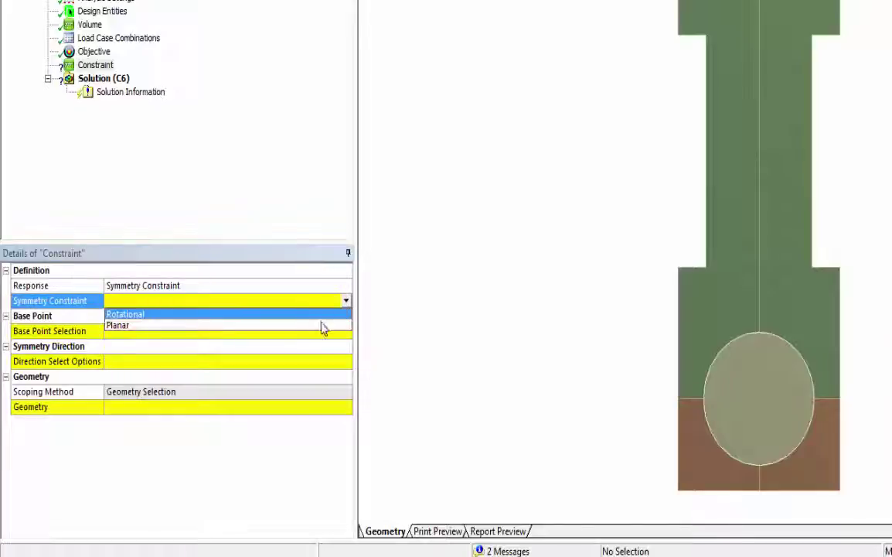
{"action": "left_click", "coordinate": [321, 325]}
Define the symmetry base point by Coordinates with X, Y and Z all set to 0.
{"action": "left_click", "coordinate": [321, 340]}
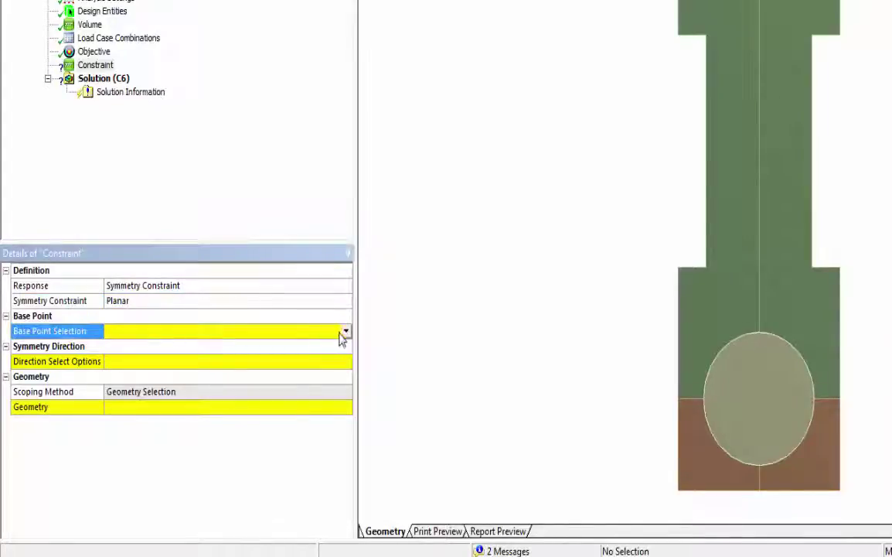
{"action": "left_click", "coordinate": [346, 332]}
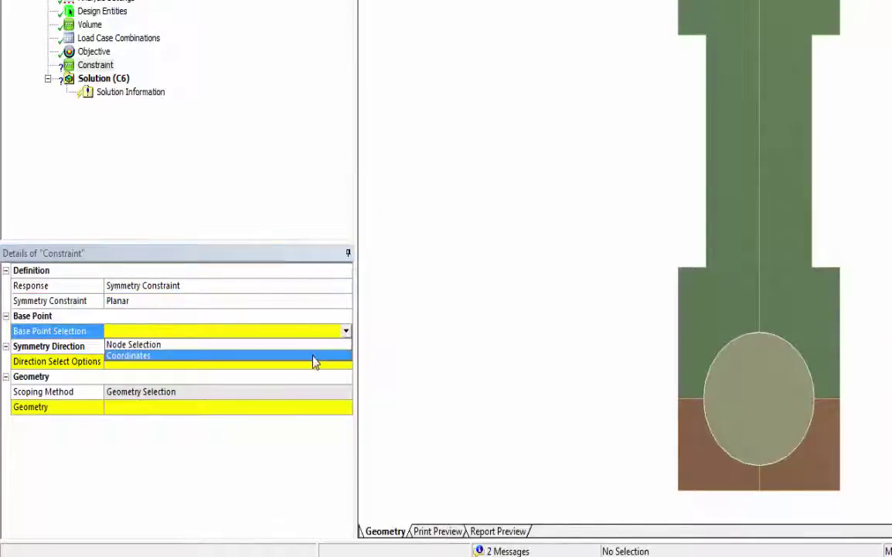
{"action": "left_click", "coordinate": [311, 359]}
{"action": "left_click", "coordinate": [311, 346]}
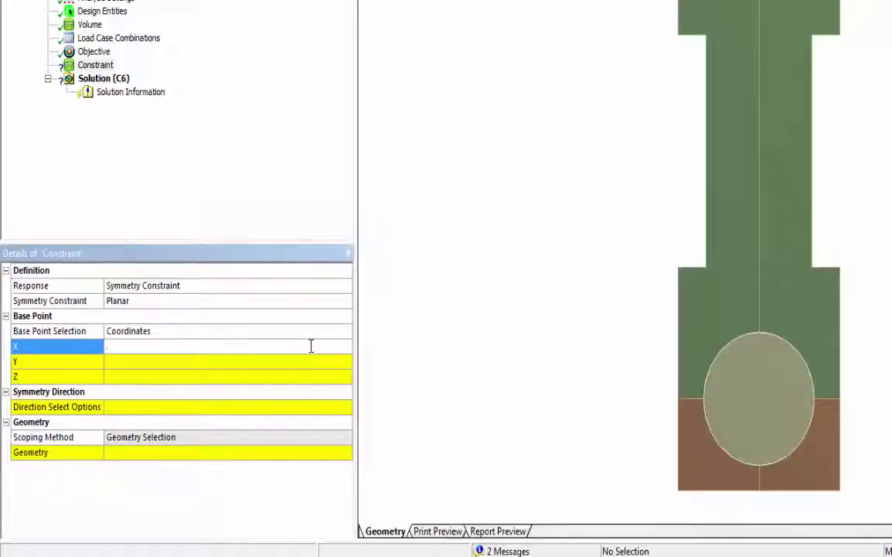
{"action": "type", "text": "0"}
{"action": "left_click", "coordinate": [262, 361]}
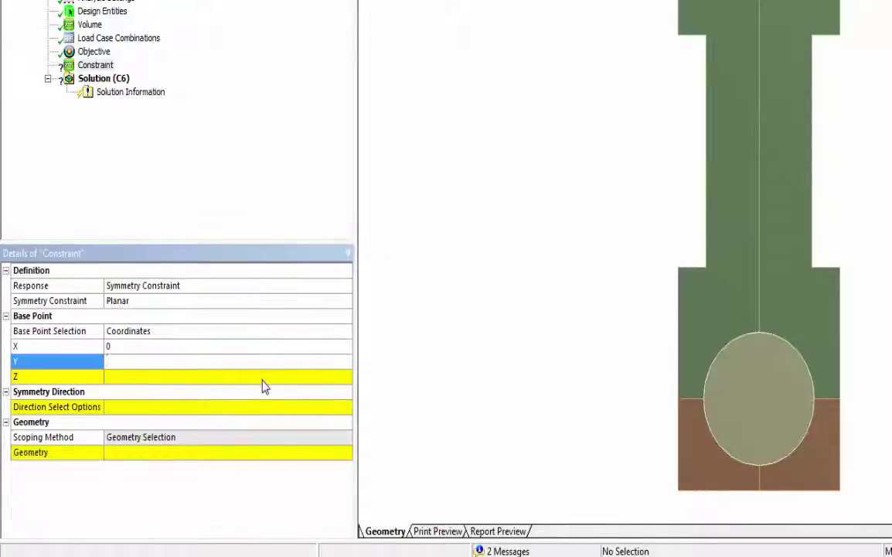
{"action": "left_click", "coordinate": [263, 377]}
{"action": "type", "text": "0"}
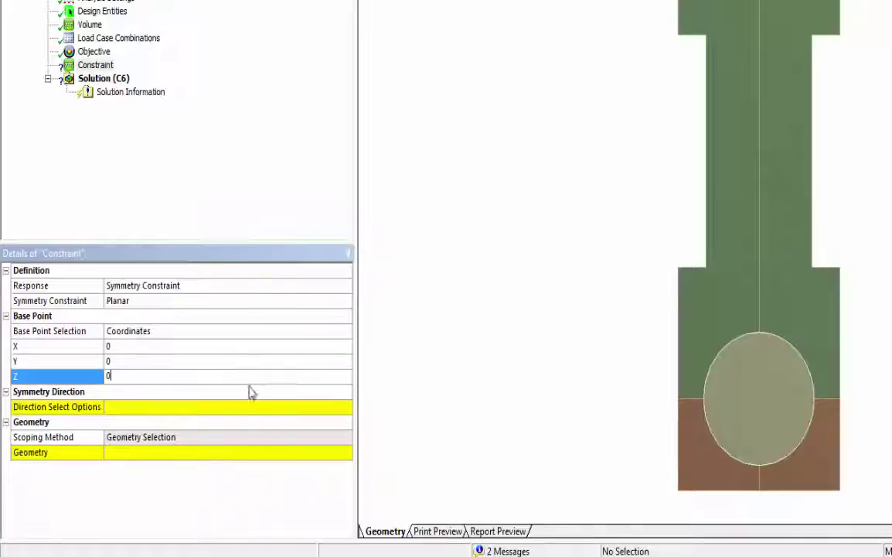
Set the symmetry direction option to CSYS Direction with the Global Coordinate System as reference.
{"action": "left_click", "coordinate": [177, 407]}
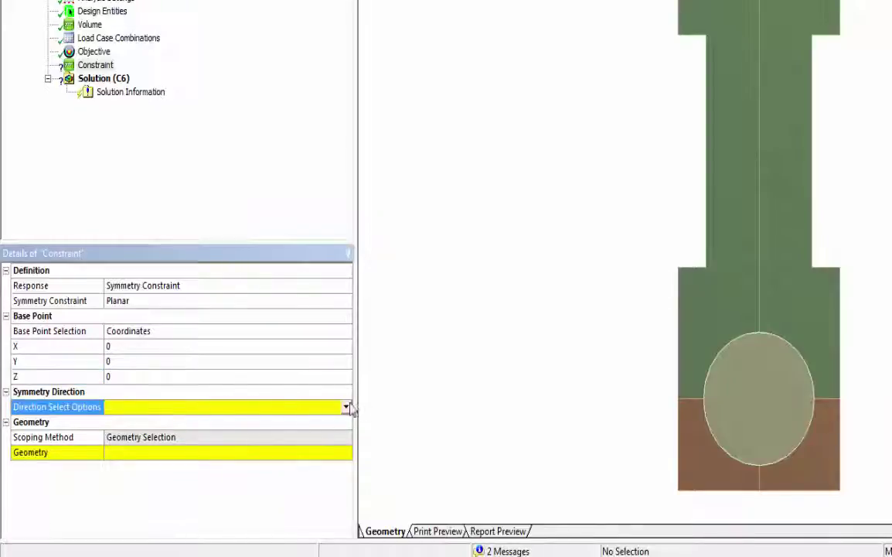
{"action": "left_click", "coordinate": [345, 408]}
{"action": "left_click", "coordinate": [308, 421]}
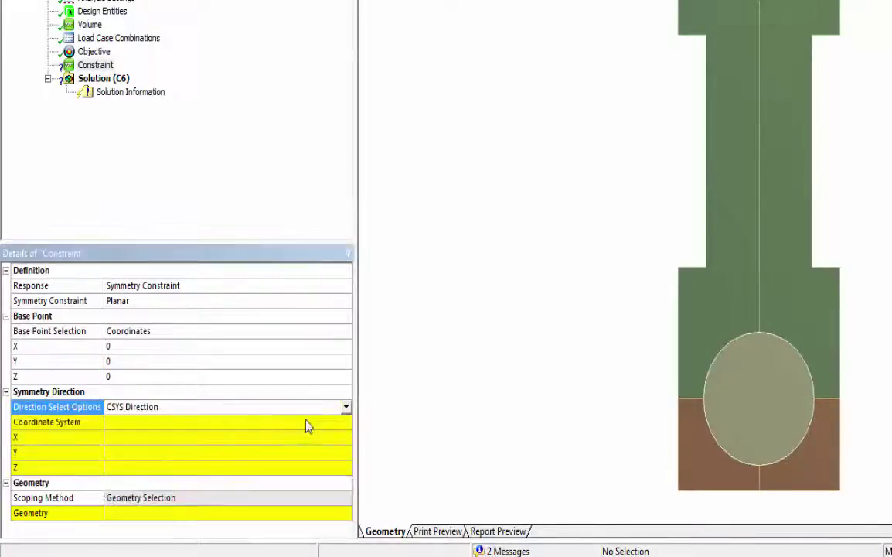
{"action": "left_click", "coordinate": [296, 425]}
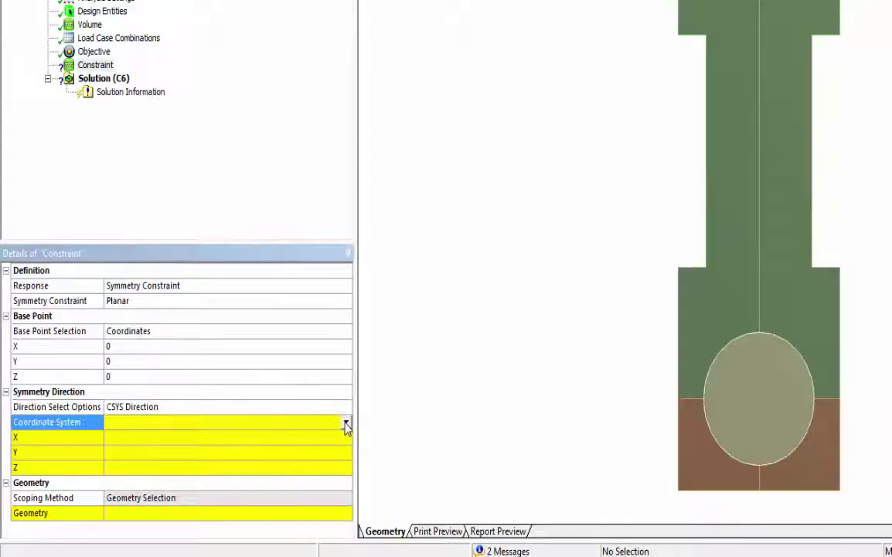
{"action": "left_click", "coordinate": [345, 424]}
{"action": "left_click", "coordinate": [274, 437]}
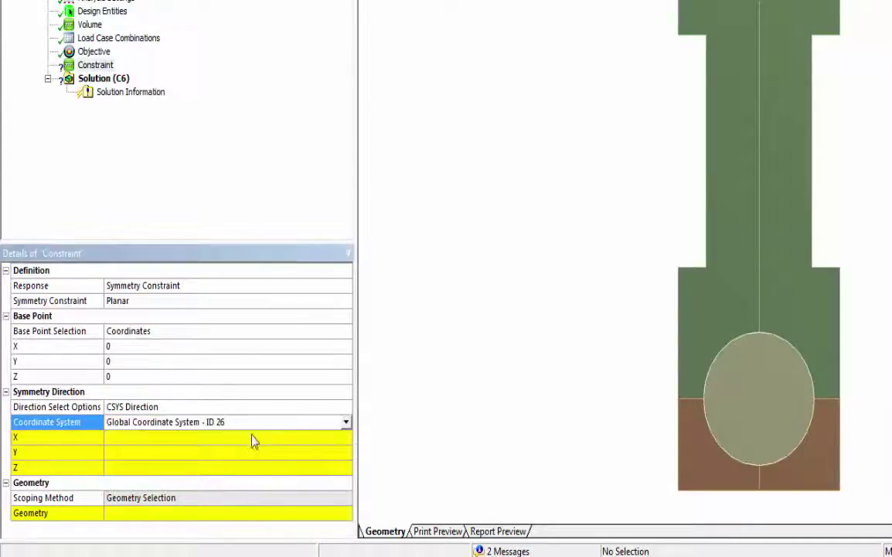
Set the symmetry direction vector to X 1, Y 0, Z 0.
{"action": "left_click", "coordinate": [213, 437]}
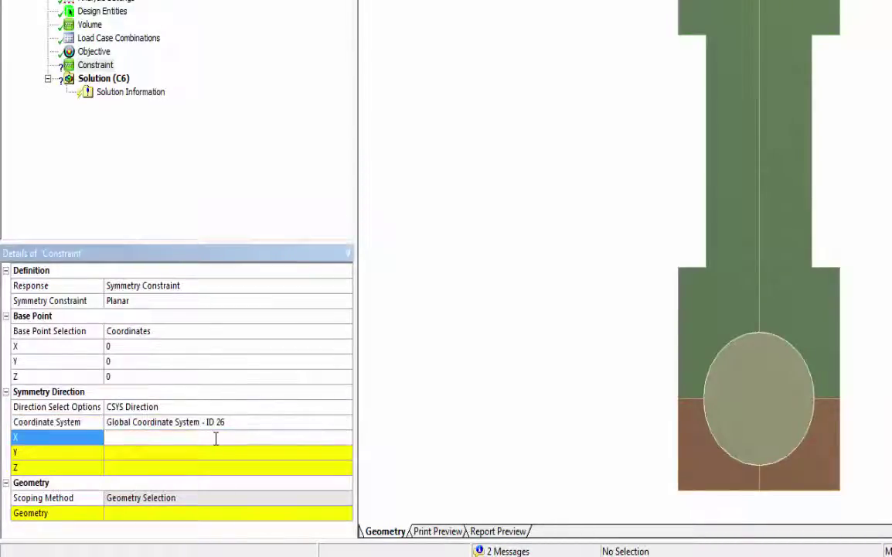
{"action": "type", "text": "1"}
{"action": "left_click", "coordinate": [204, 453]}
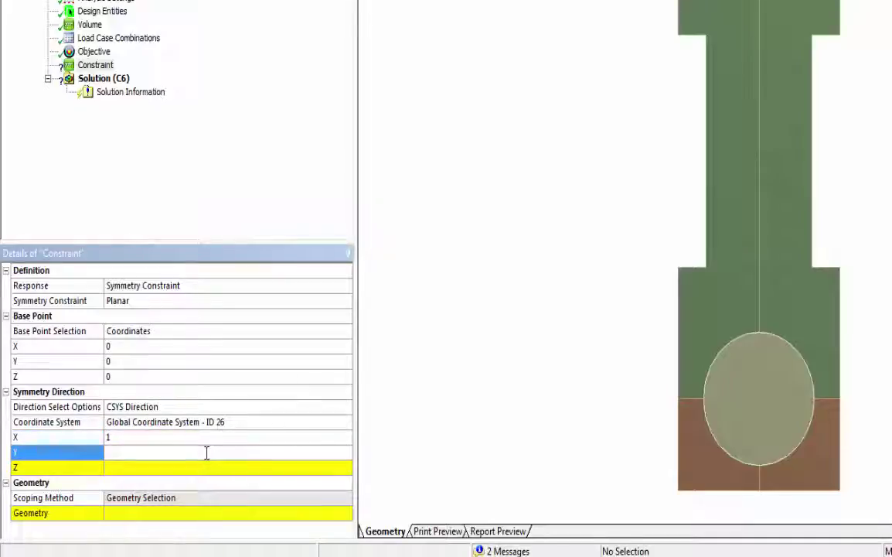
{"action": "type", "text": "0"}
{"action": "left_click", "coordinate": [200, 467]}
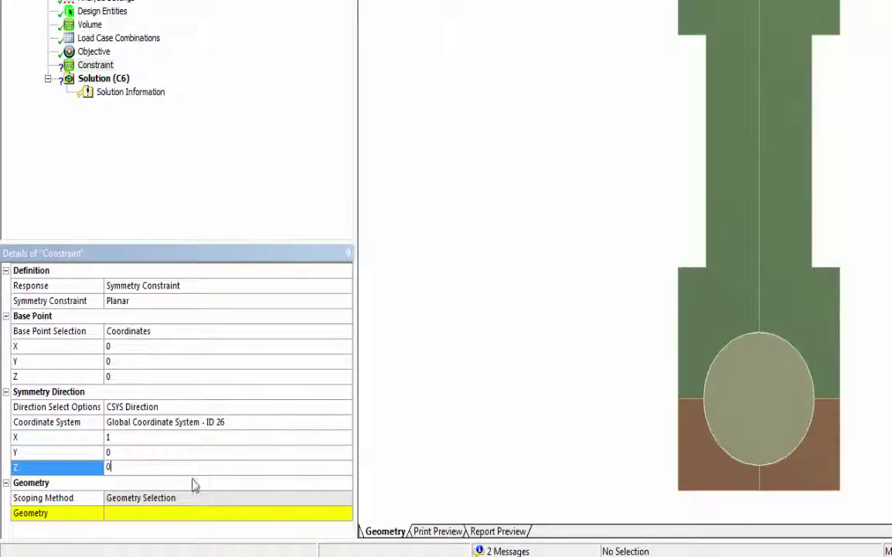
Scope the symmetry constraint to the conrod's main body and its lower cap.
{"action": "left_click", "coordinate": [151, 513]}
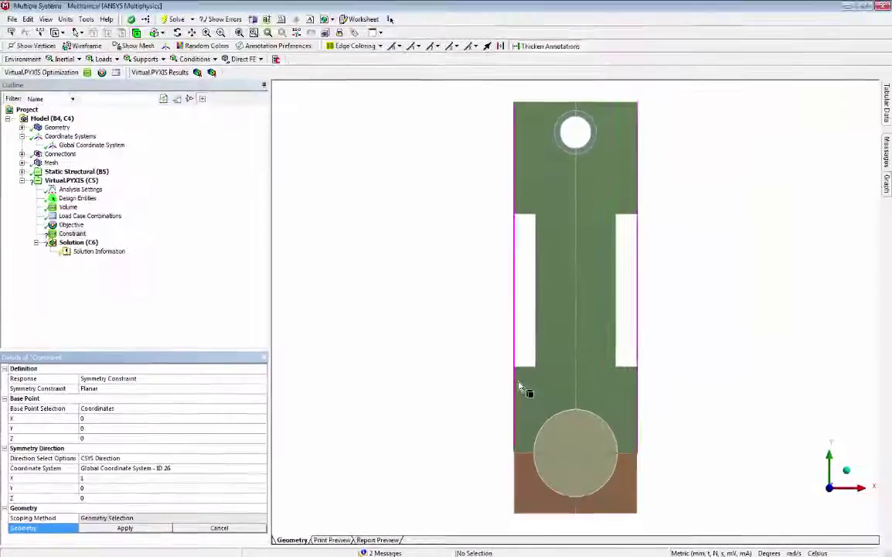
{"action": "left_click", "coordinate": [518, 386]}
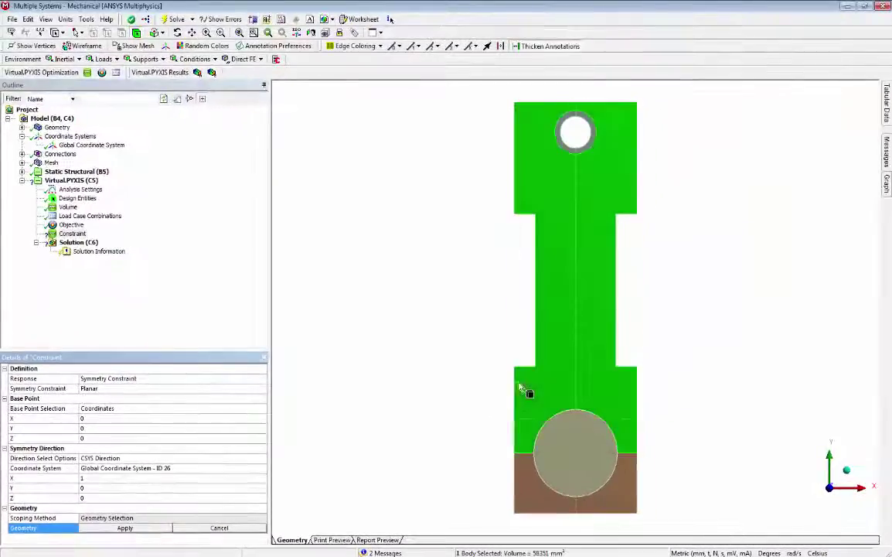
{"action": "left_click", "coordinate": [526, 501], "text": "ctrl"}
{"action": "left_click", "coordinate": [125, 528]}
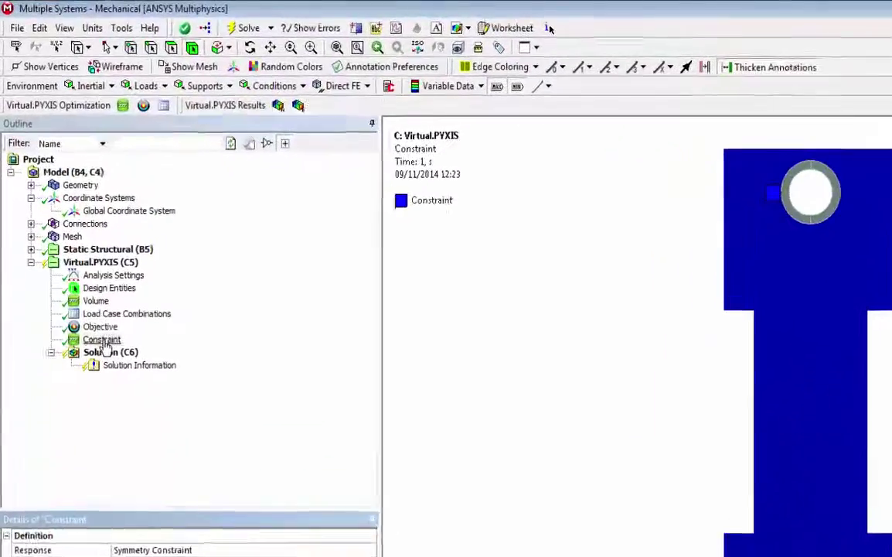
Rename the new symmetry constraint as YZ Symmetry.
{"action": "left_click", "coordinate": [103, 340]}
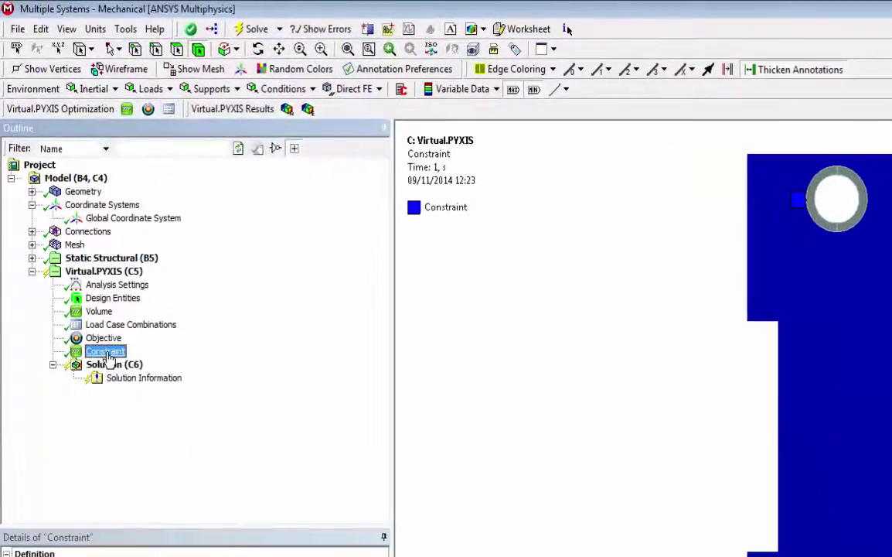
{"action": "right_click", "coordinate": [108, 354]}
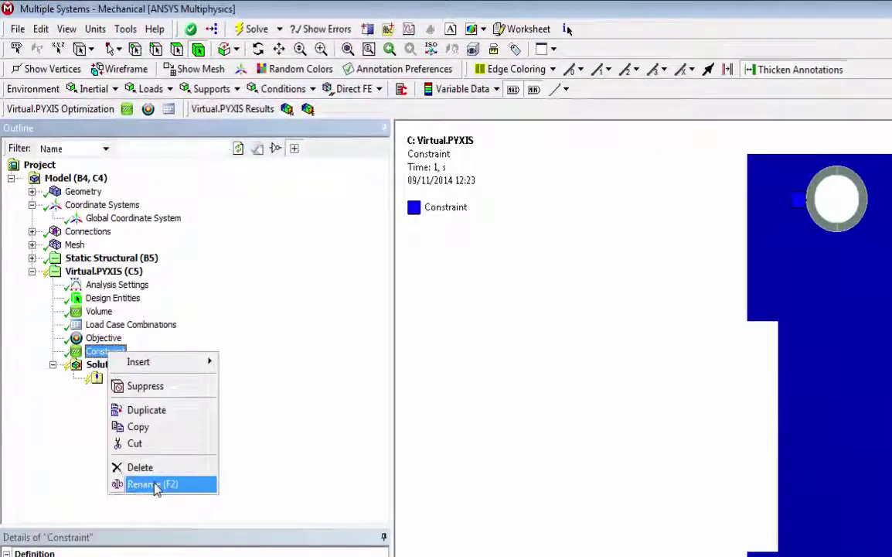
{"action": "left_click", "coordinate": [159, 485]}
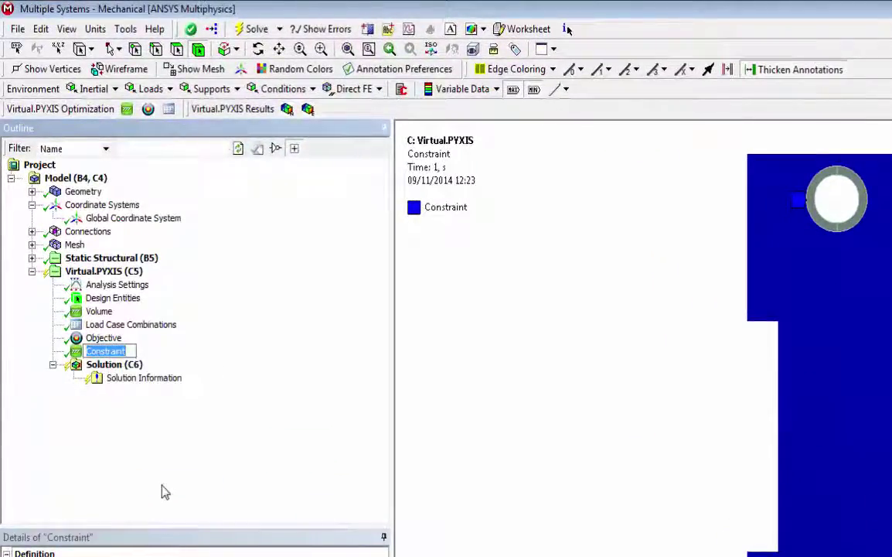
{"action": "type", "text": "YZ S"}
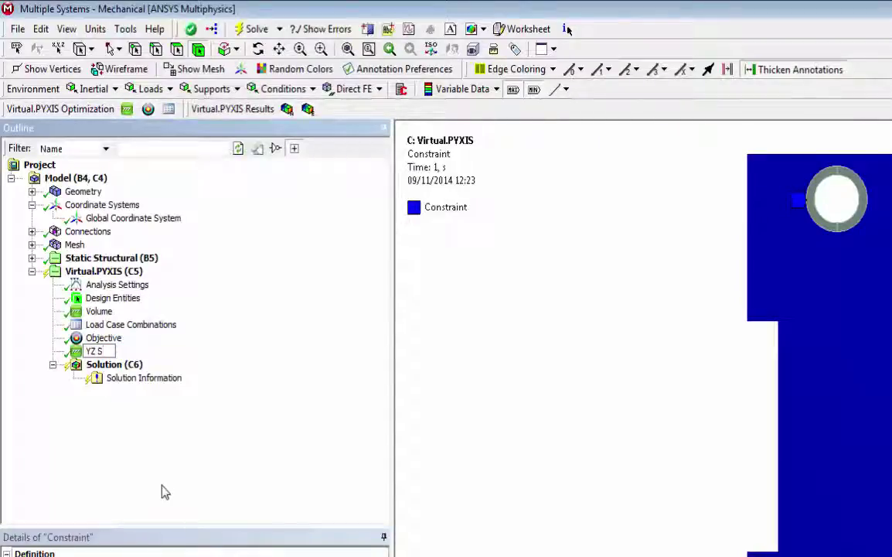
{"action": "type", "text": "ymmet"}
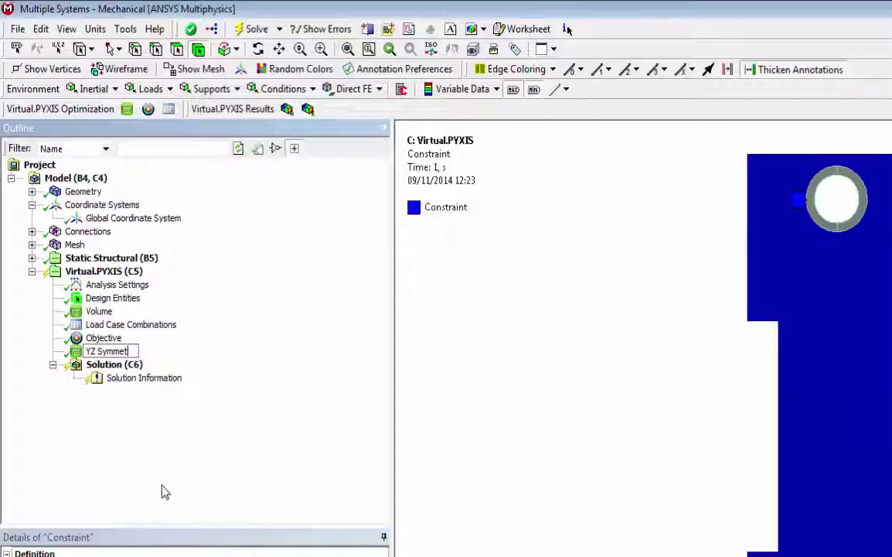
{"action": "type", "text": "ry"}
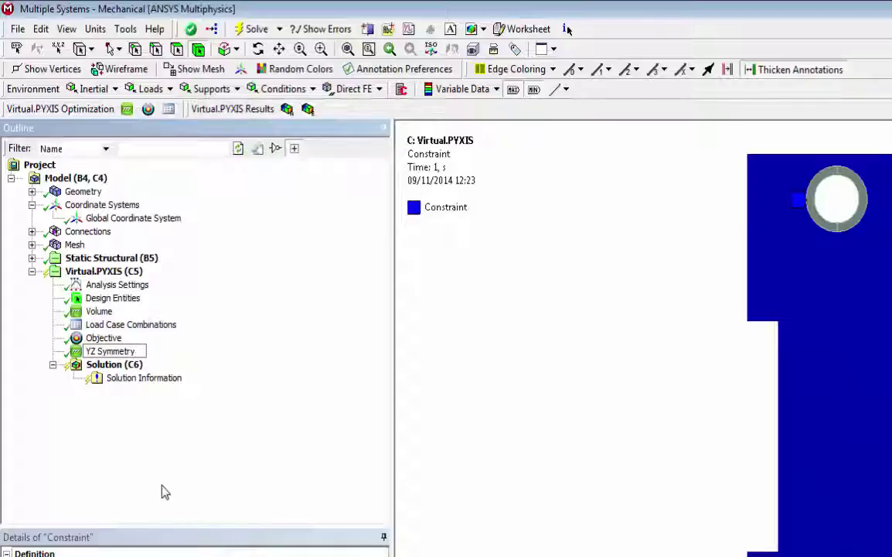
{"action": "key", "text": "Return"}
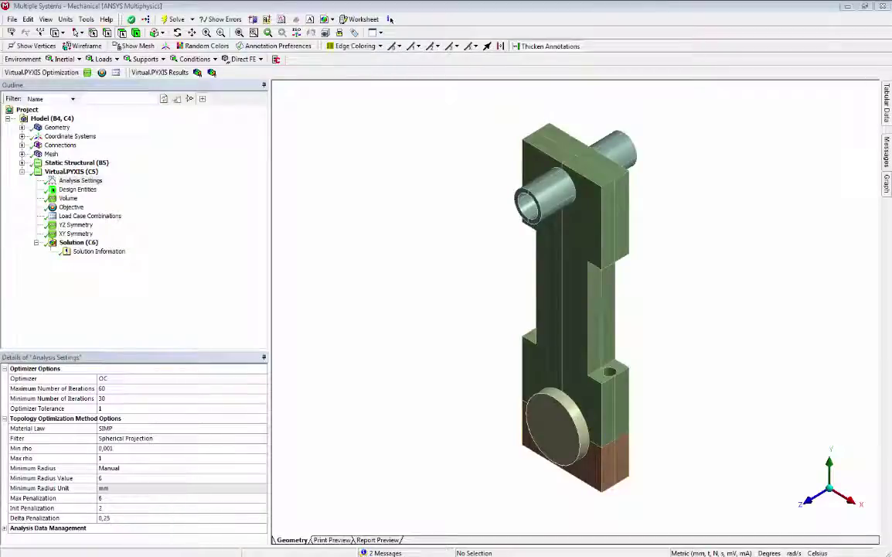
Review the YZ Symmetry constraint's settings and the response types available for it.
{"action": "left_click", "coordinate": [86, 235]}
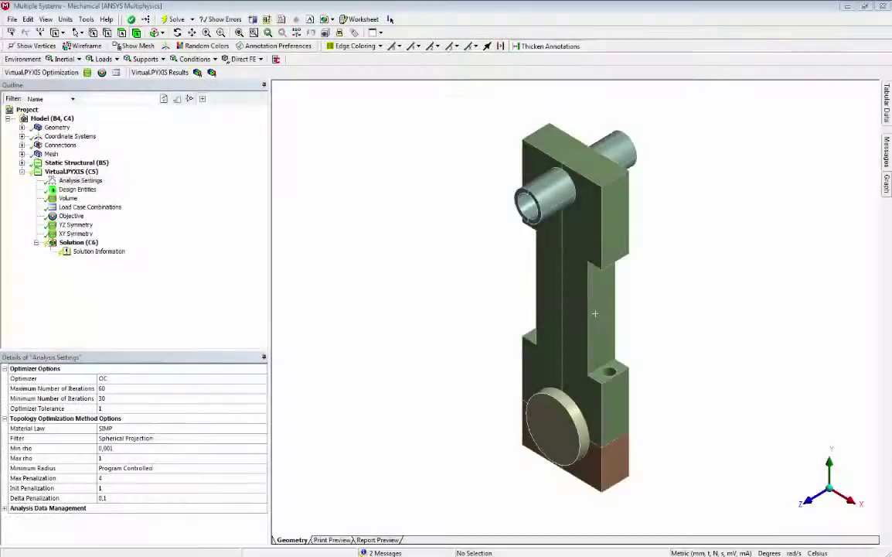
{"action": "left_click", "coordinate": [85, 224]}
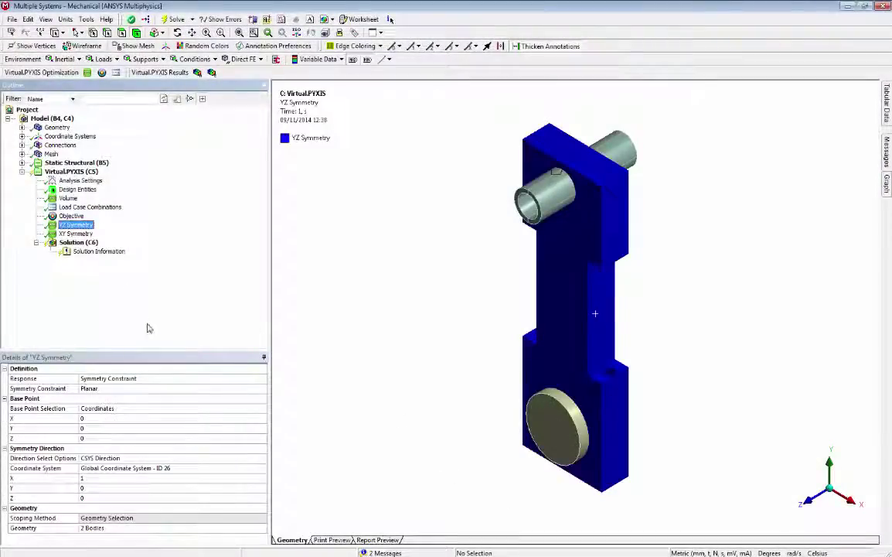
{"action": "left_click", "coordinate": [209, 379]}
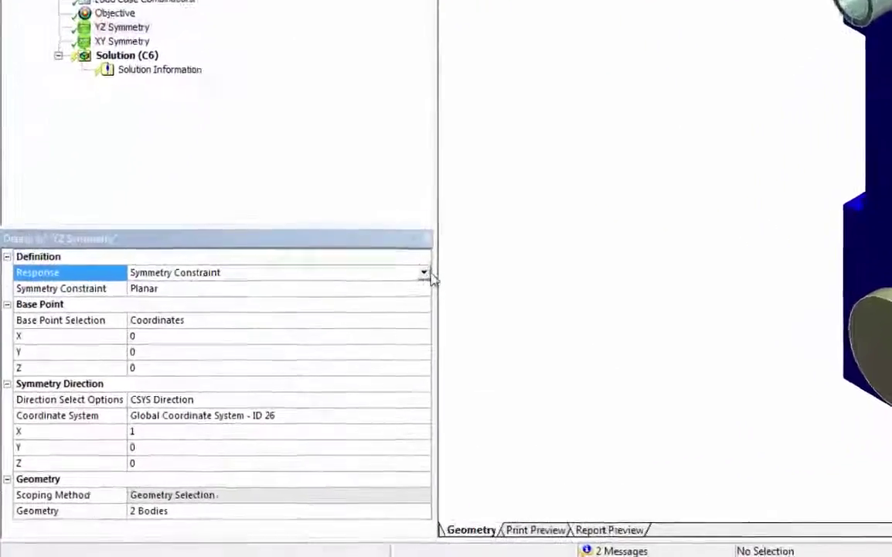
{"action": "left_click", "coordinate": [483, 235]}
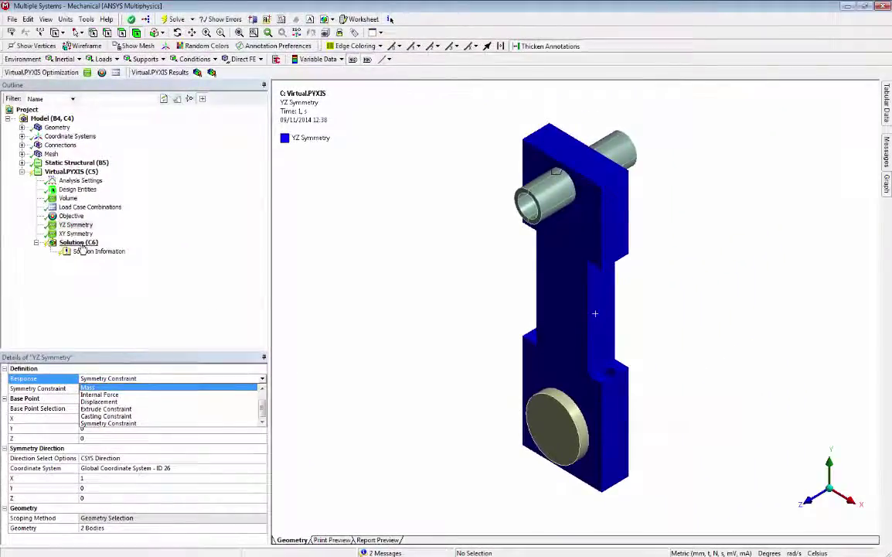
Solve the Virtual.PYXIS topology optimization.
{"action": "left_click", "coordinate": [79, 243]}
{"action": "right_click", "coordinate": [81, 244]}
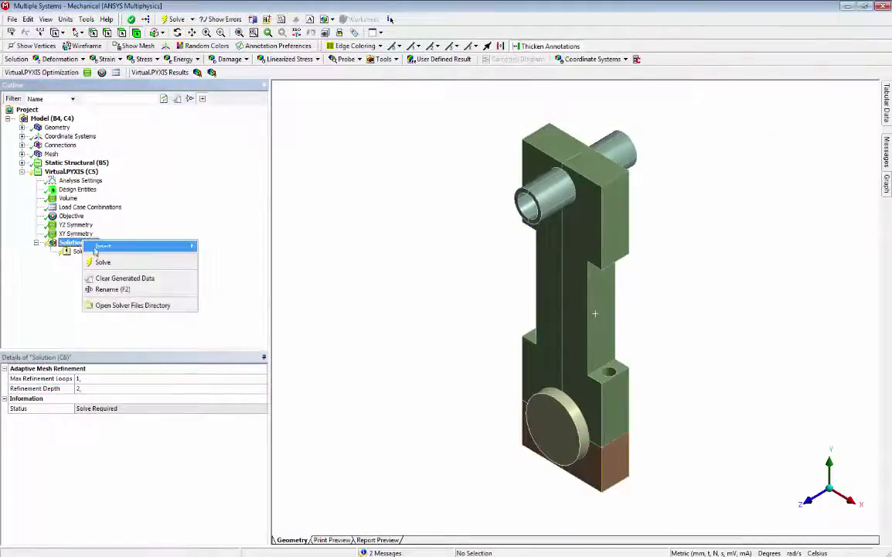
{"action": "left_click", "coordinate": [104, 262]}
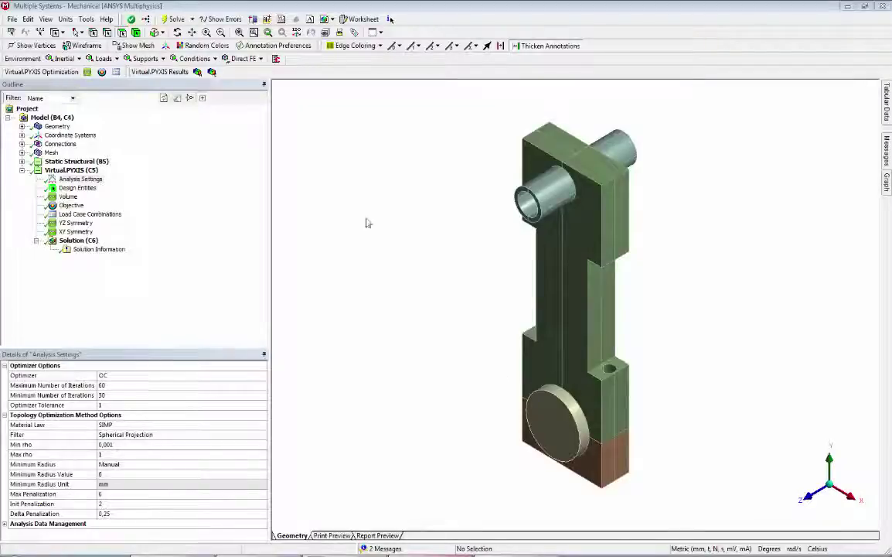
Add Pseudo Density On Elements and Pseudo Density On Nodes results to the Virtual.PYXIS solution and evaluate them.
{"action": "left_click", "coordinate": [197, 72]}
{"action": "left_click", "coordinate": [198, 73]}
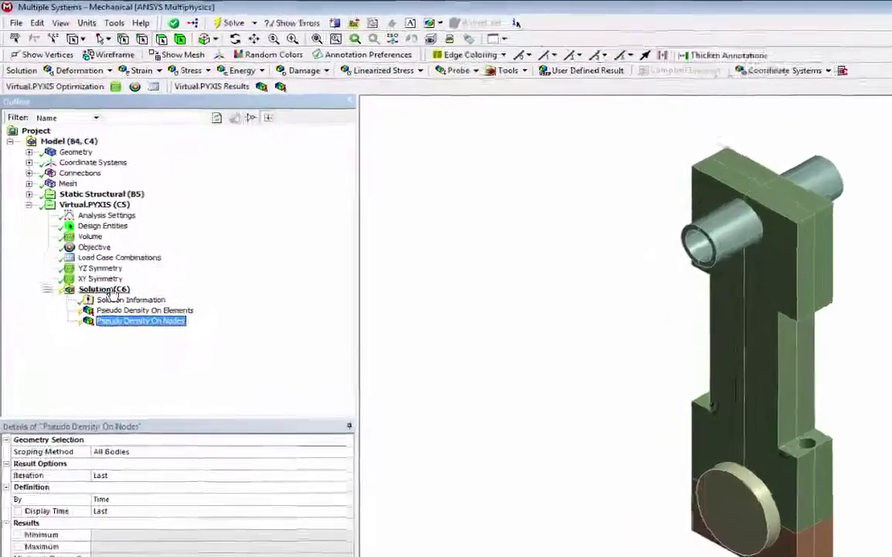
{"action": "right_click", "coordinate": [87, 241]}
{"action": "left_click", "coordinate": [205, 407]}
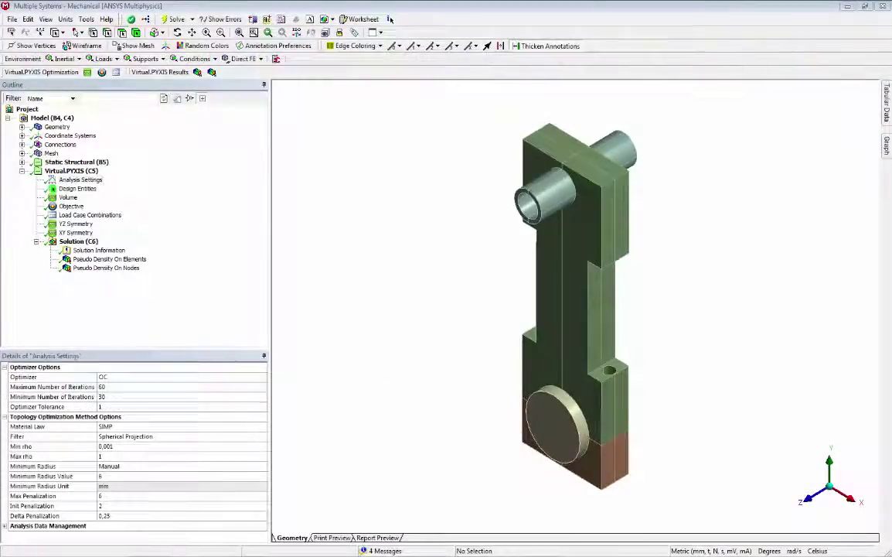
Display the Pseudo Density On Elements result with smooth contours and the mesh elements shown.
{"action": "left_click", "coordinate": [135, 259]}
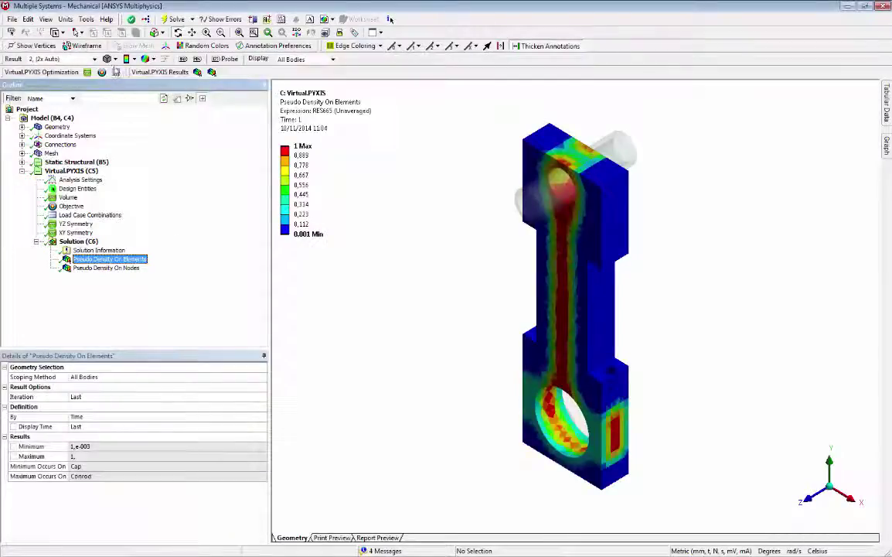
{"action": "left_click", "coordinate": [108, 58]}
{"action": "left_click", "coordinate": [120, 72]}
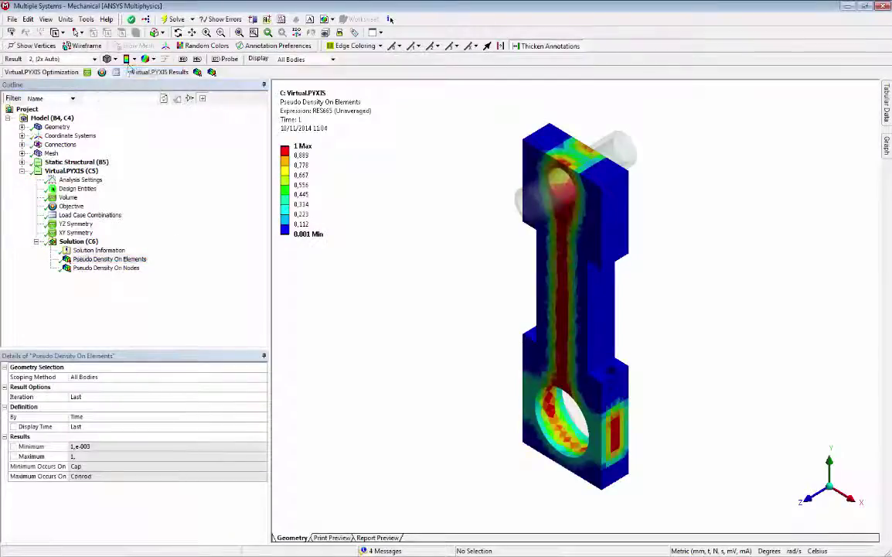
{"action": "left_click", "coordinate": [133, 60]}
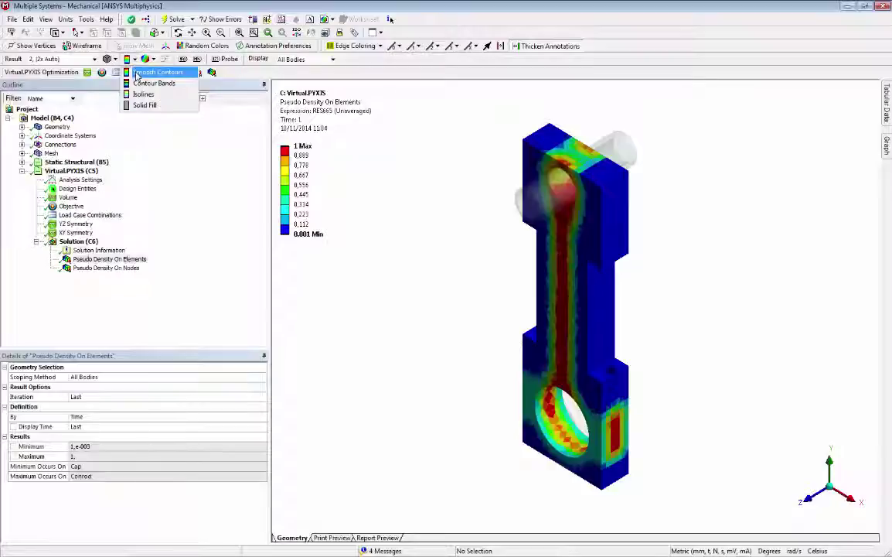
{"action": "left_click", "coordinate": [138, 72]}
{"action": "left_click", "coordinate": [154, 59]}
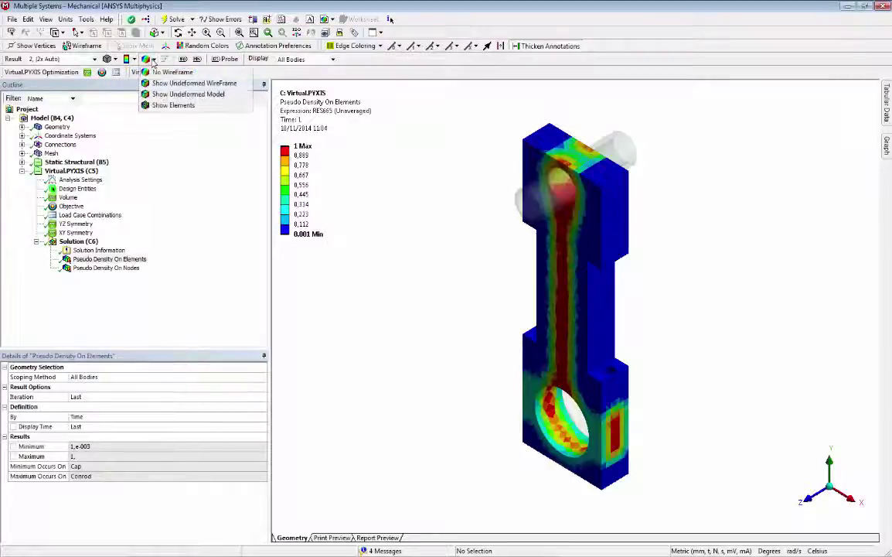
{"action": "left_click", "coordinate": [172, 105]}
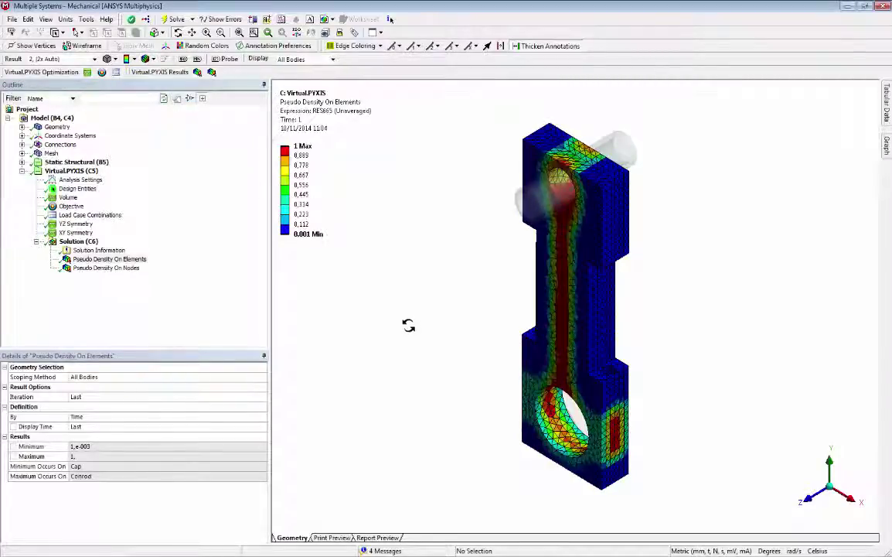
{"action": "left_click_drag", "start_coordinate": [405, 336], "coordinate": [461, 310]}
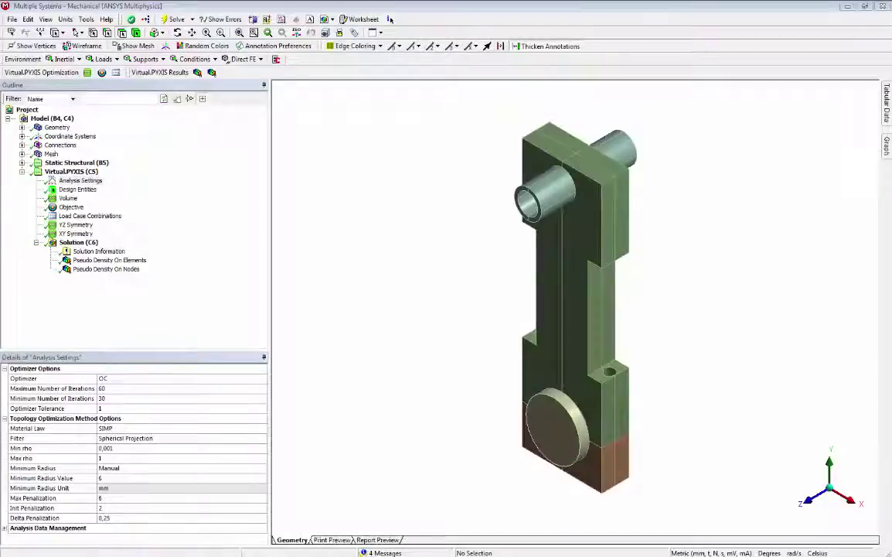
Display the Pseudo Density On Nodes result as a capped isosurface with smooth contours and the undeformed model shown.
{"action": "left_click", "coordinate": [133, 272]}
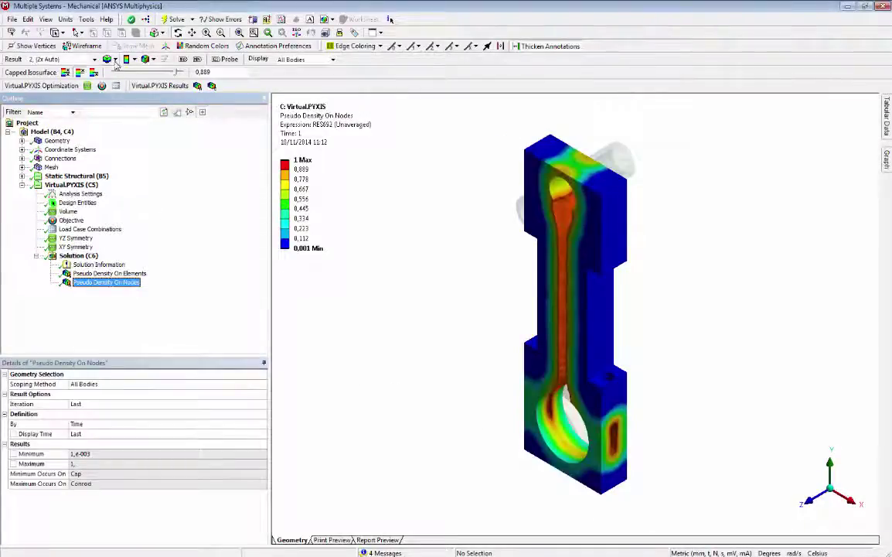
{"action": "left_click", "coordinate": [115, 59]}
{"action": "left_click", "coordinate": [124, 92]}
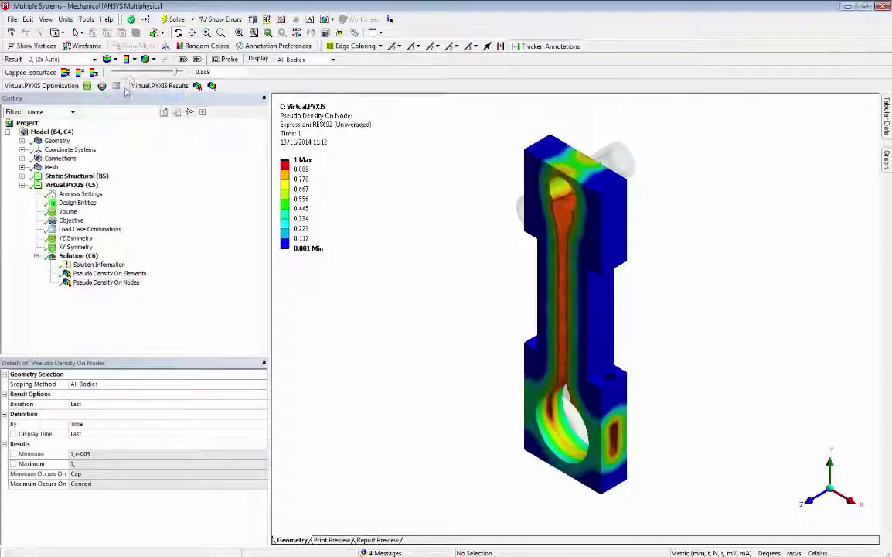
{"action": "left_click", "coordinate": [135, 59]}
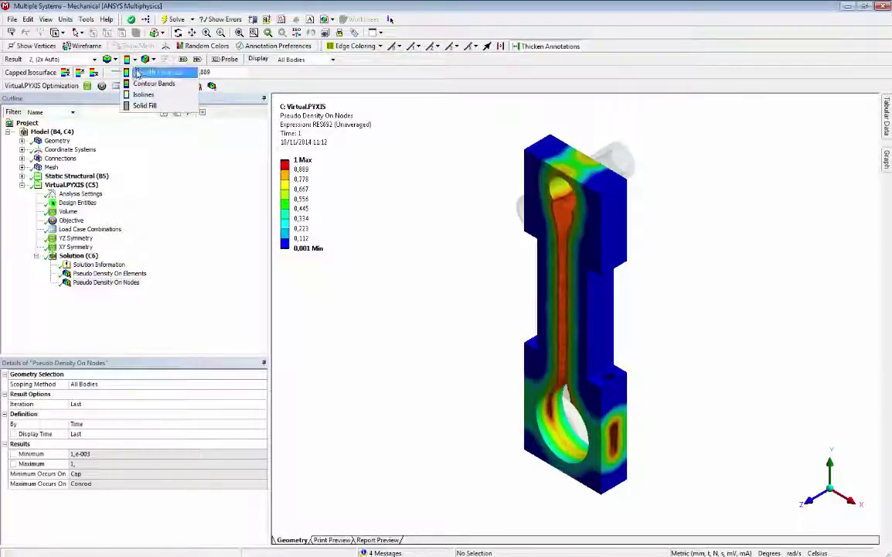
{"action": "left_click", "coordinate": [137, 74]}
{"action": "left_click", "coordinate": [153, 60]}
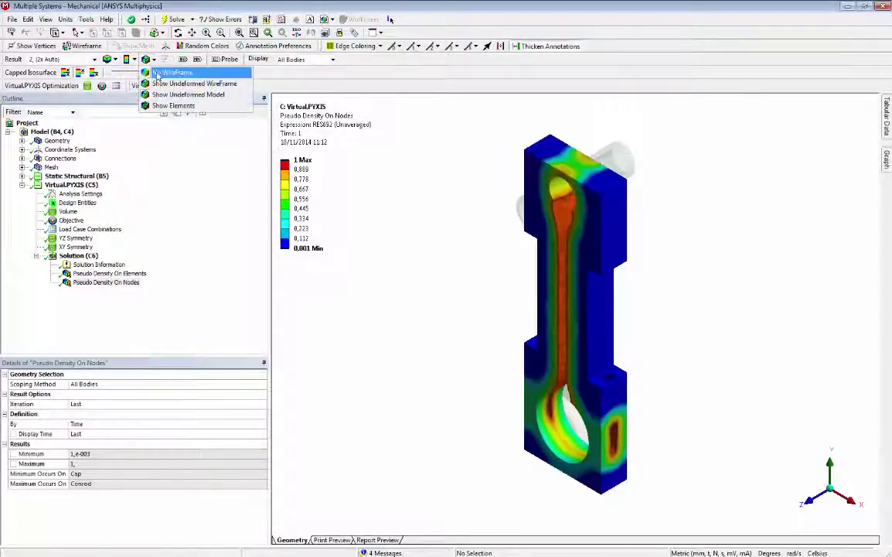
{"action": "left_click", "coordinate": [166, 95]}
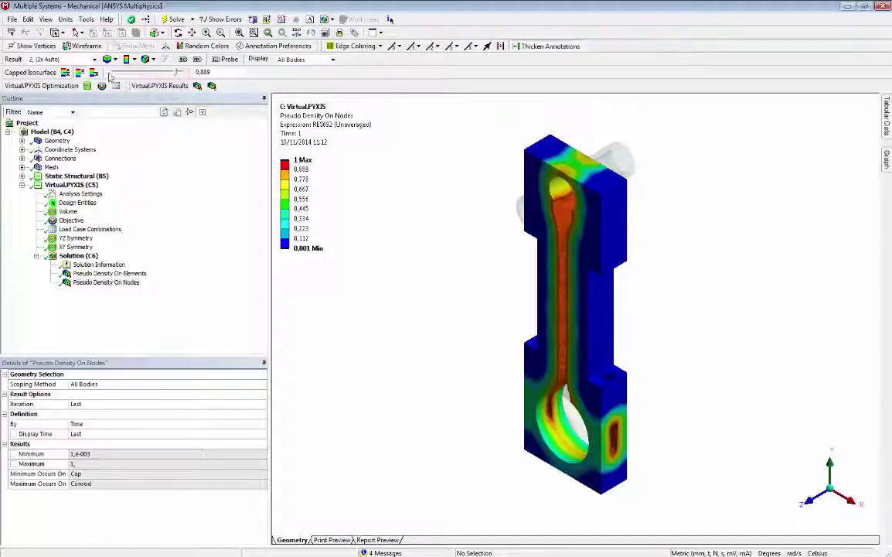
Cap the isosurface to show only densities above a threshold of 0,5 and inspect the optimized conrod shape.
{"action": "left_click", "coordinate": [94, 72]}
{"action": "left_click", "coordinate": [208, 71]}
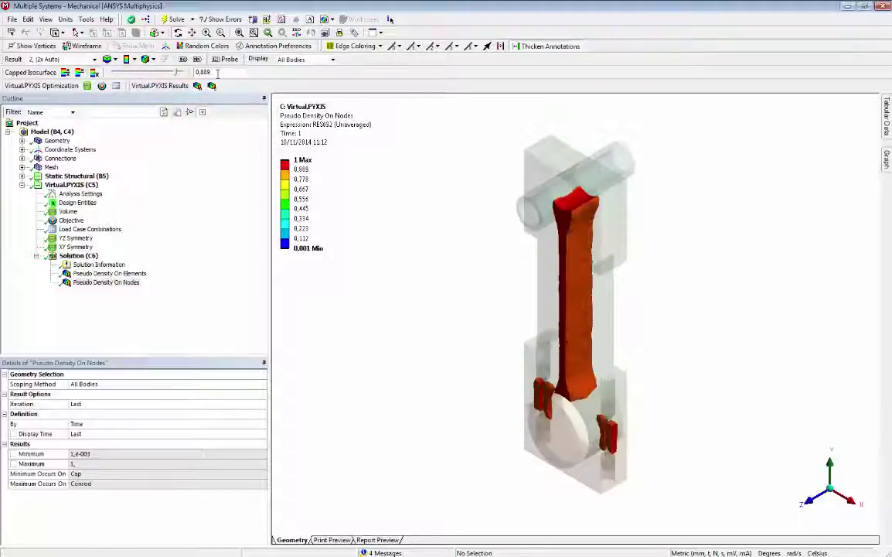
{"action": "key", "text": "BackSpace"}
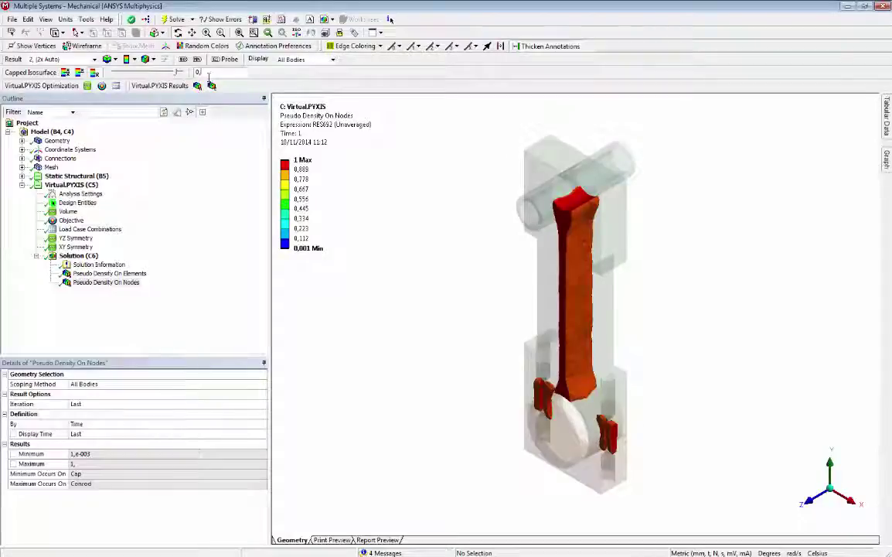
{"action": "key", "text": "Return"}
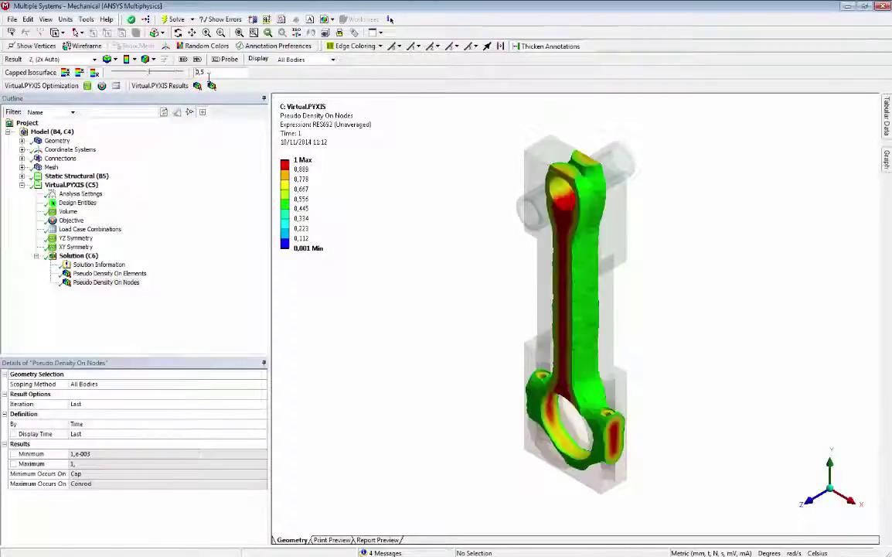
{"action": "middle_click_drag", "start_coordinate": [427, 384], "coordinate": [473, 313]}
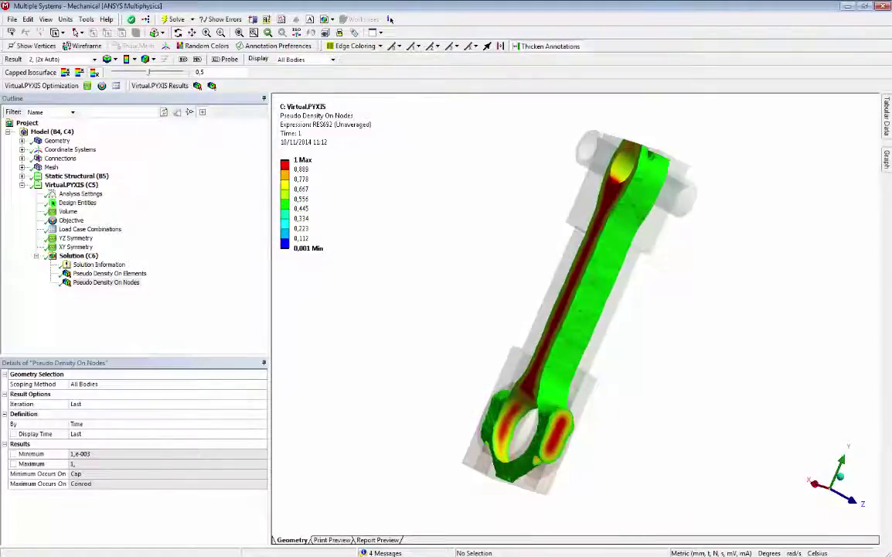